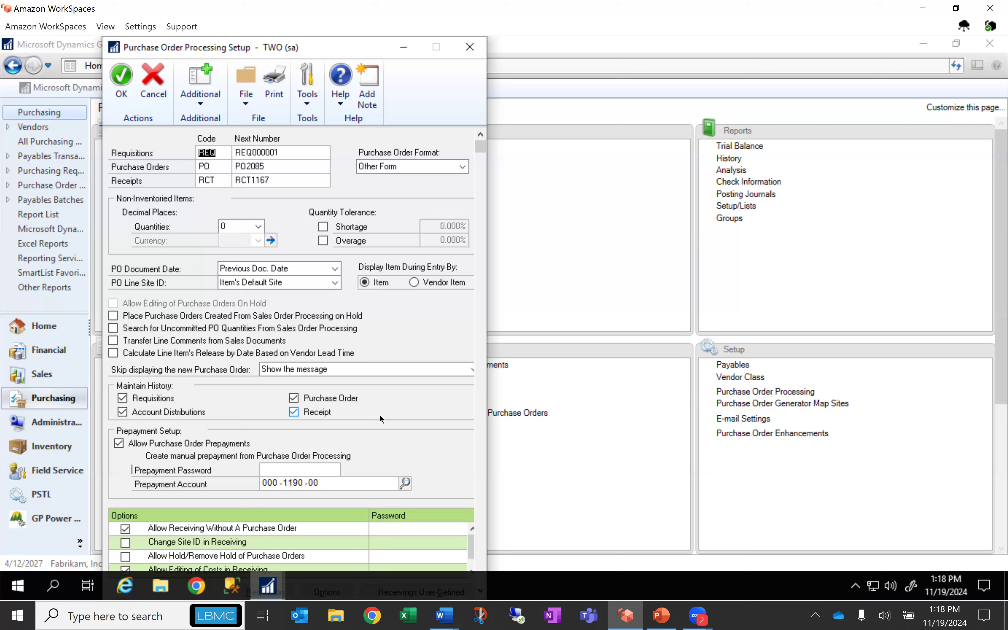
Accept the Purchase Order Processing setup and choose the Received/Not Invoiced report among the purchasing analysis reports
left_click(120, 81)
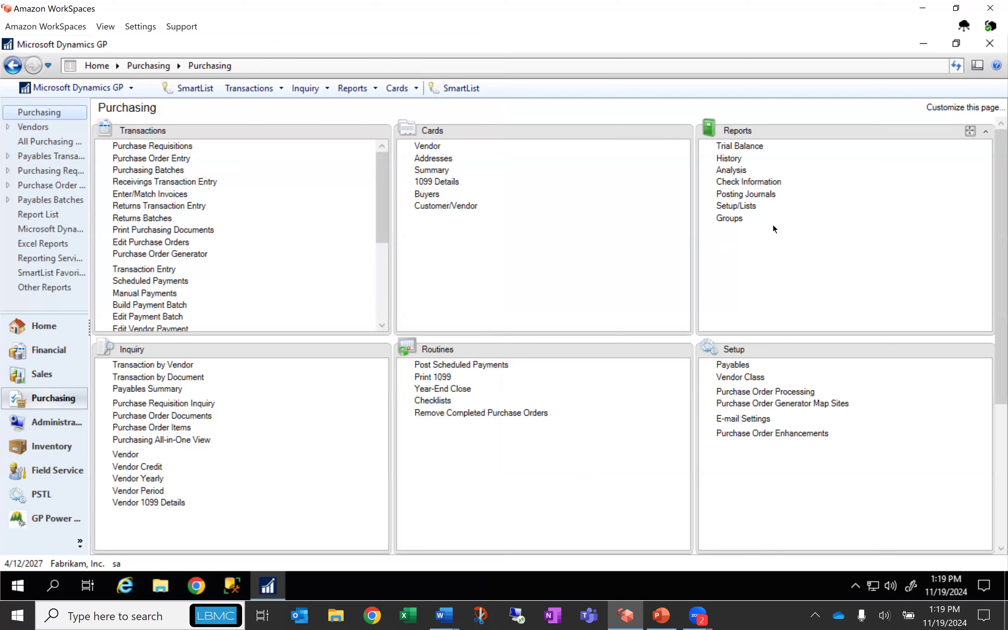
left_click(735, 176)
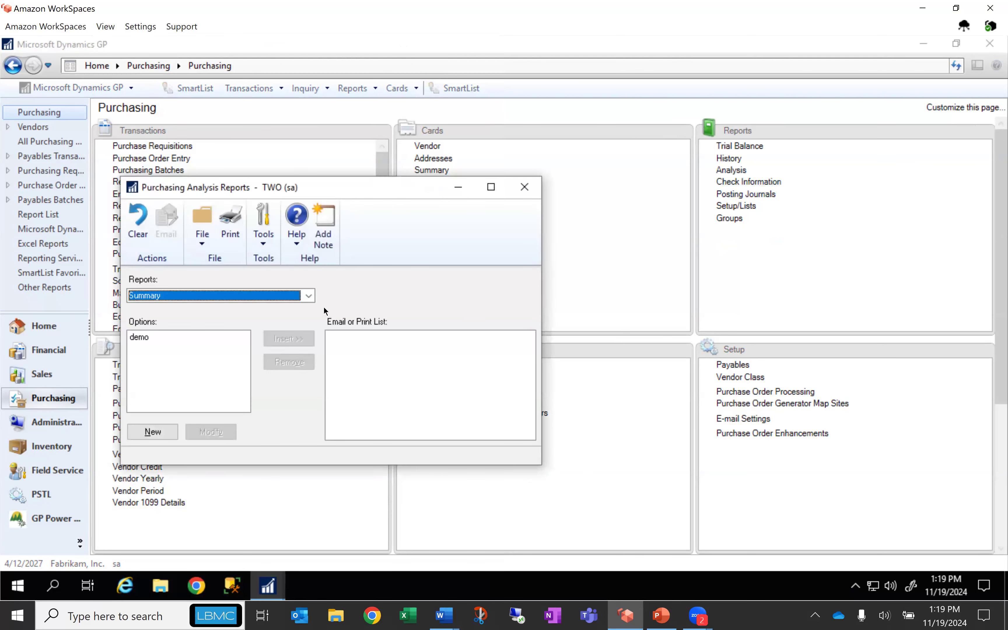
left_click(308, 296)
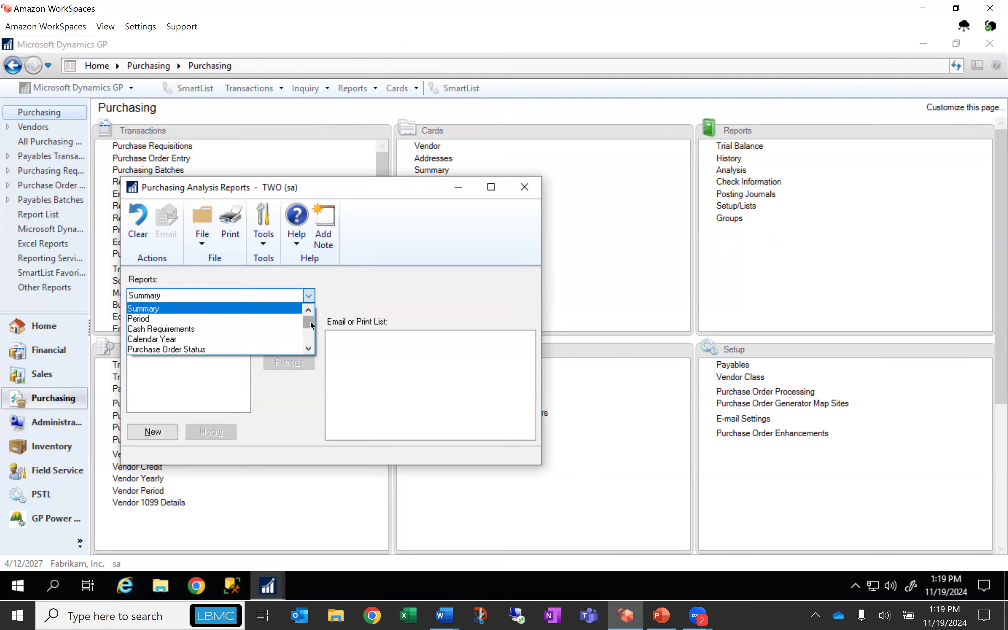
left_click_drag(312, 326, 311, 338)
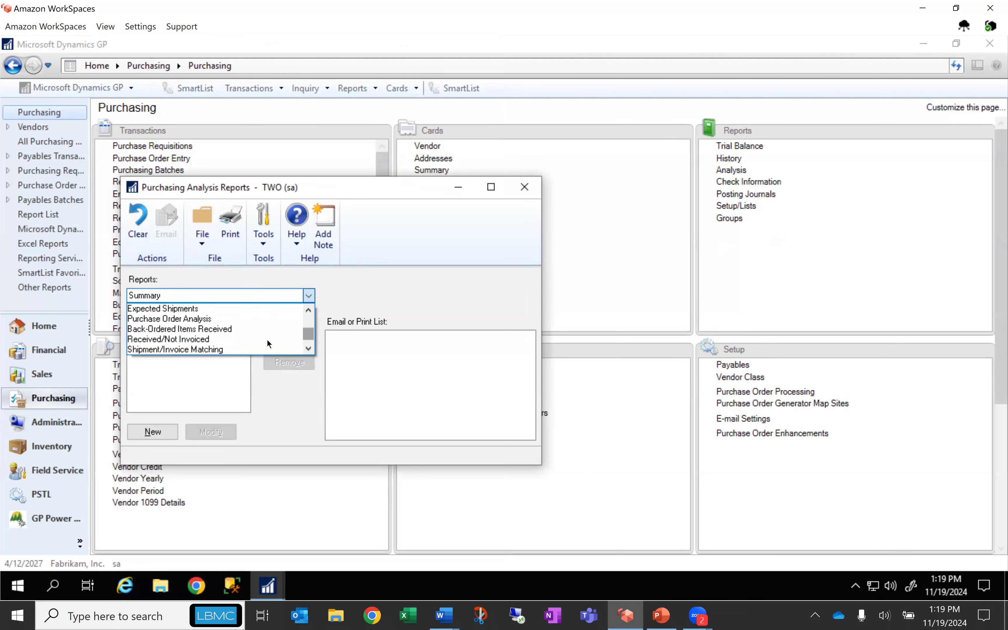
left_click(184, 339)
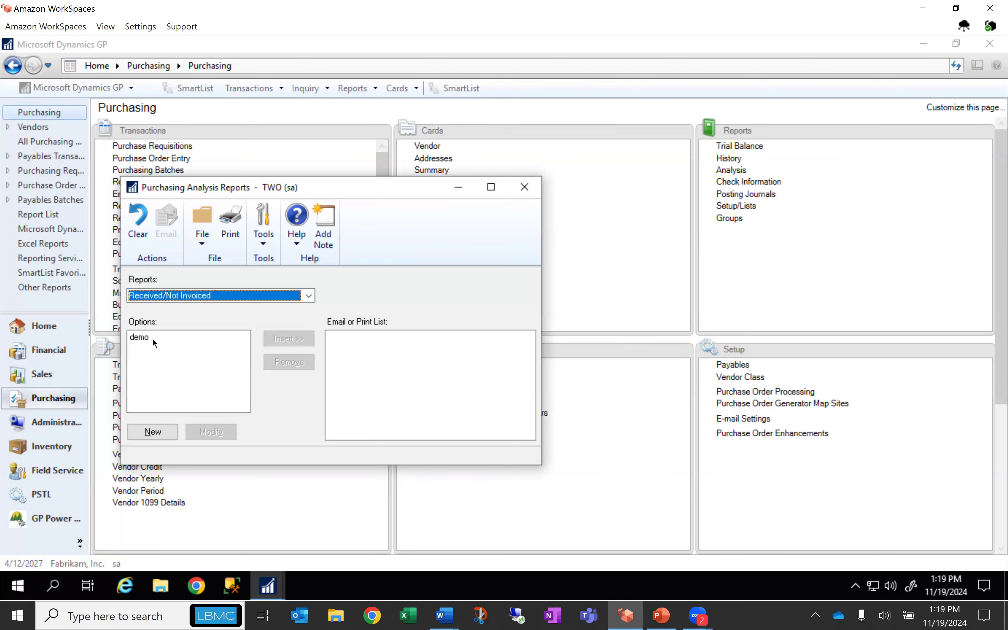
Remove the year restriction from the report's demo option and save the option
left_click(144, 338)
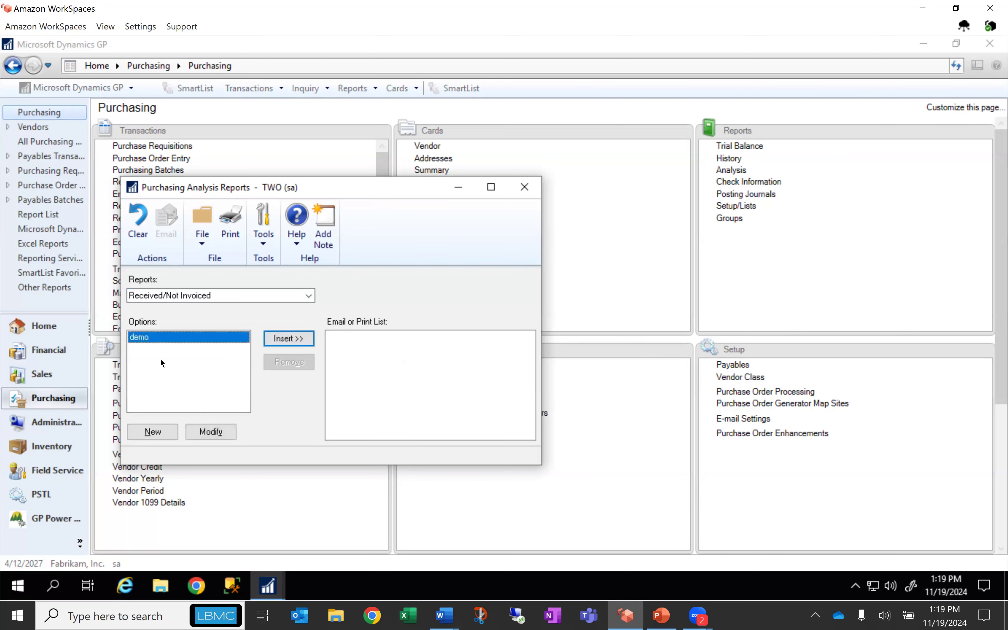
left_click(211, 432)
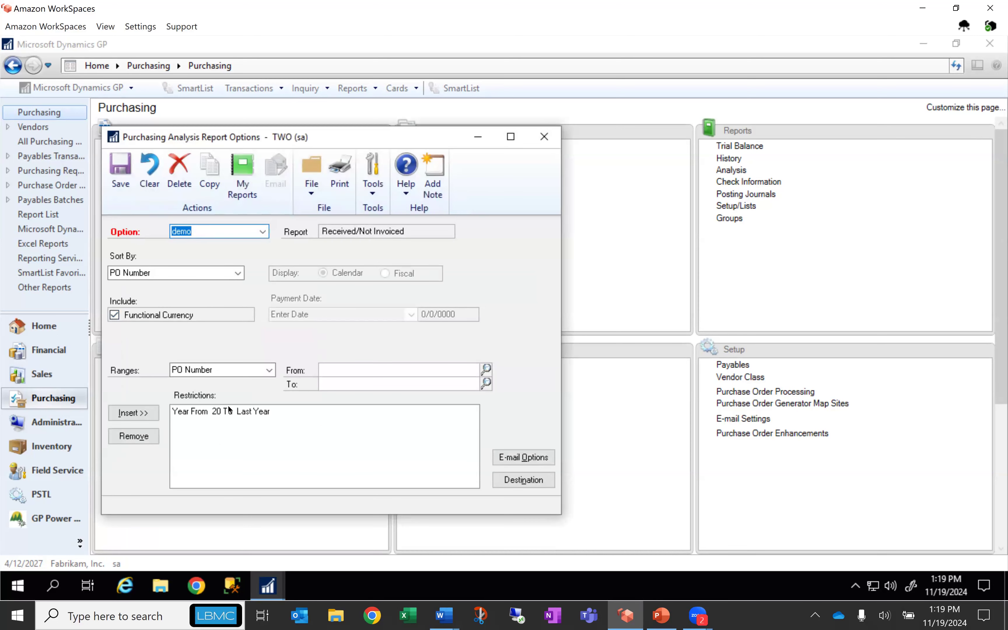
left_click(246, 414)
left_click(156, 435)
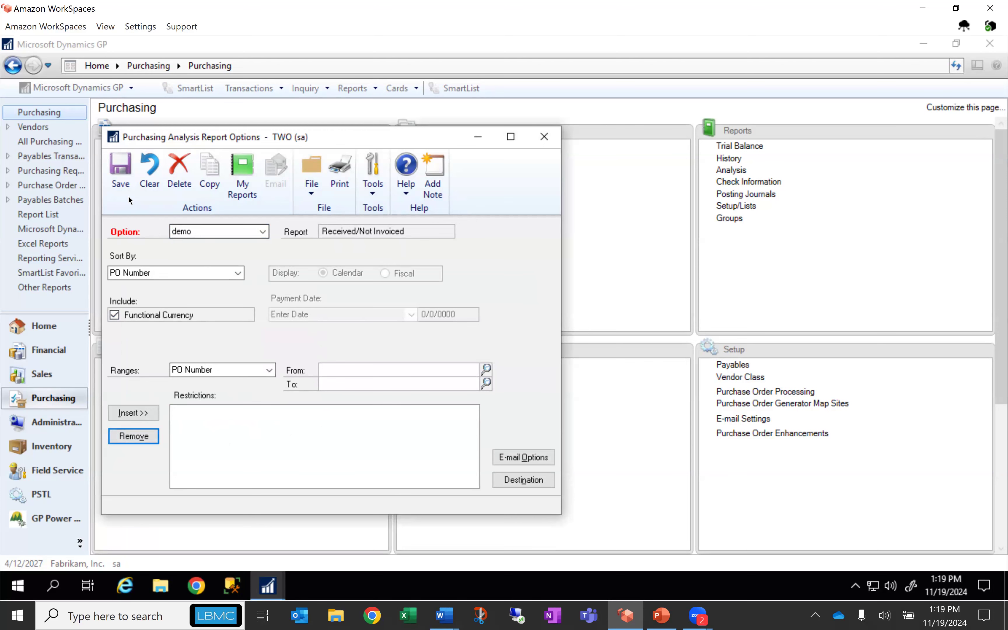
left_click(124, 183)
left_click(542, 134)
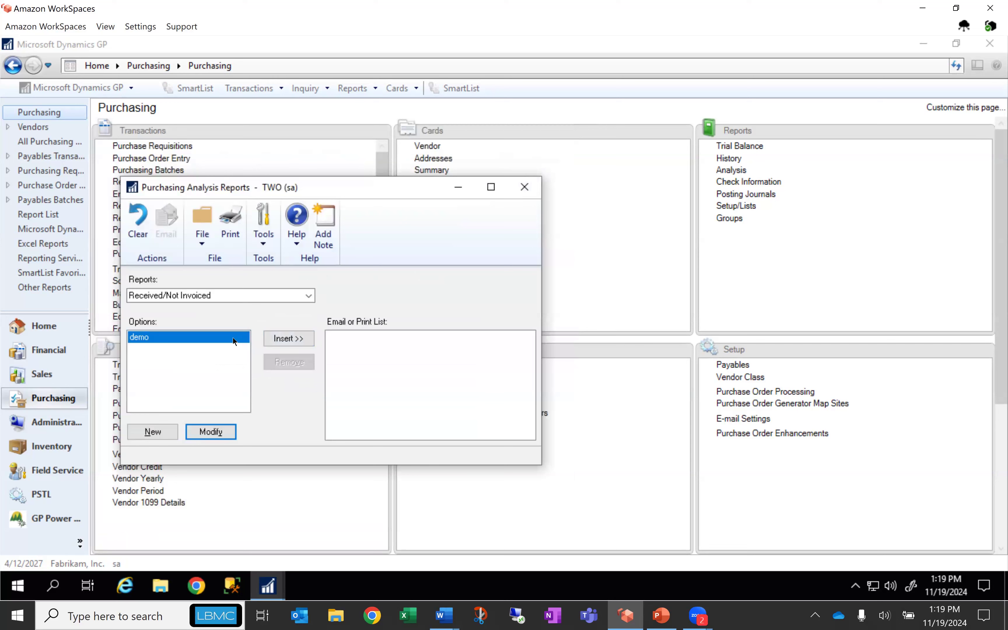
Run the demo option of the Received/Not Invoiced report on screen, review it through to the report totals, and close it
left_click(297, 338)
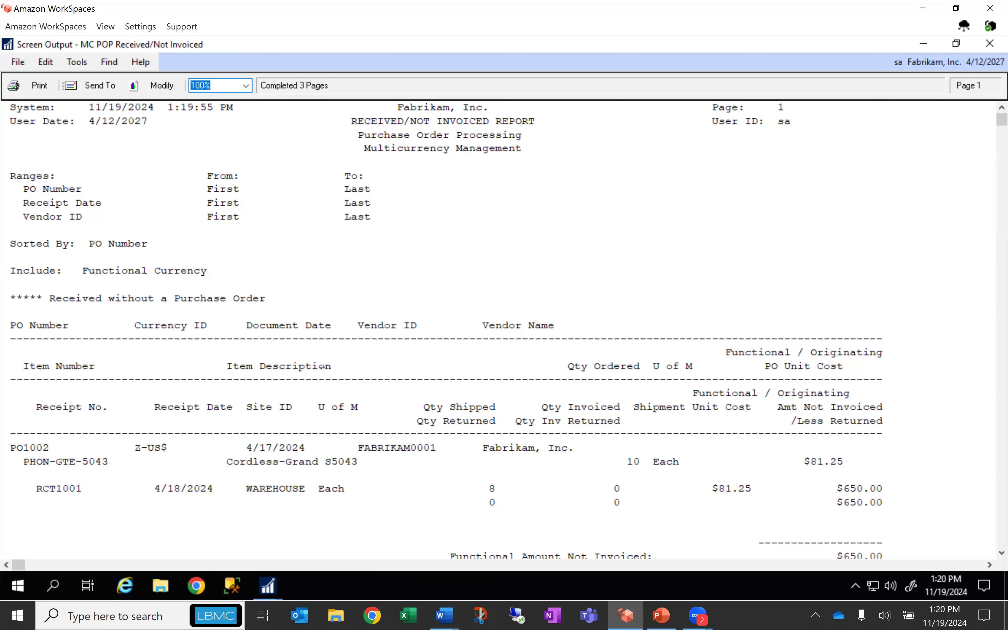
scroll(408, 451, "down", 4)
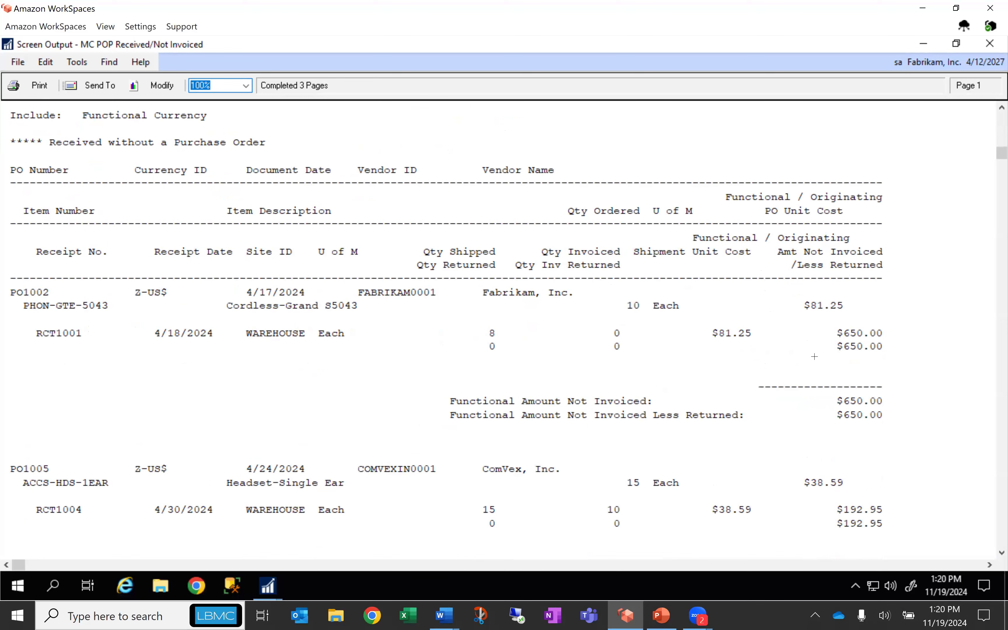
scroll(814, 356, "down", 10)
scroll(815, 357, "down", 15)
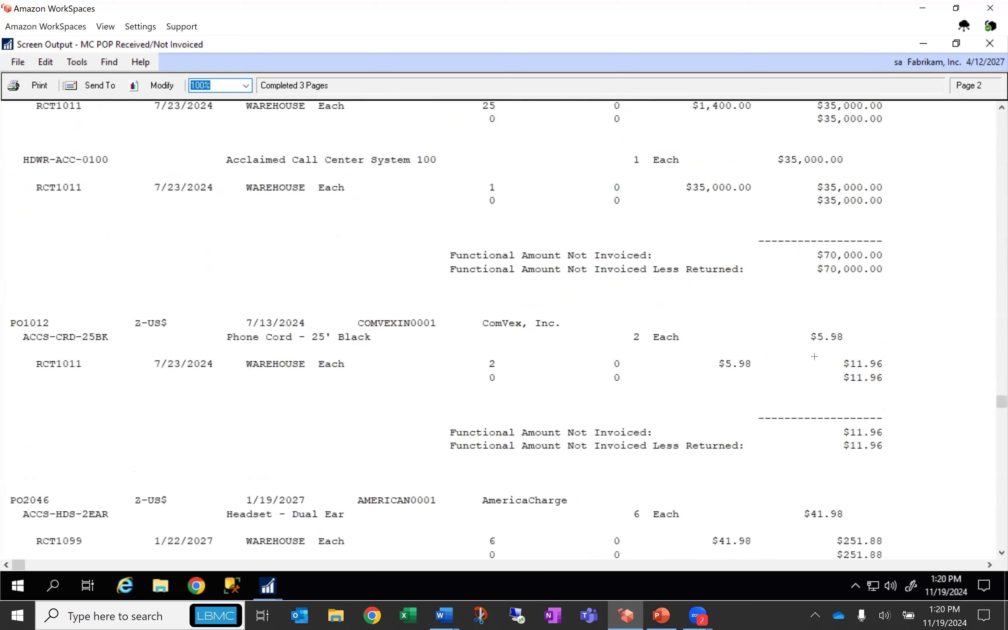
scroll(815, 356, "down", 10)
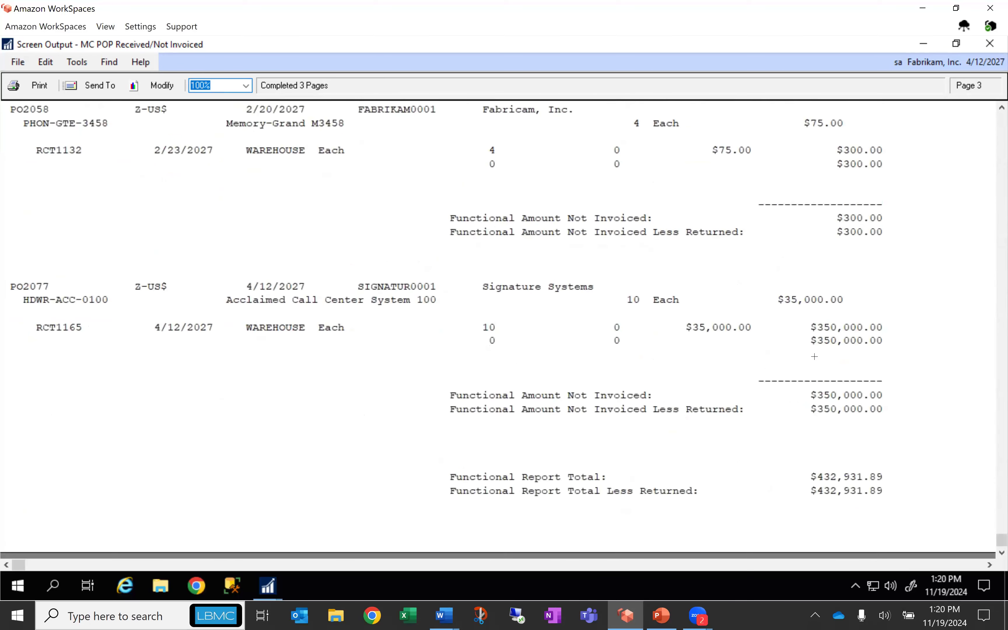
left_click_drag(813, 456, 804, 508)
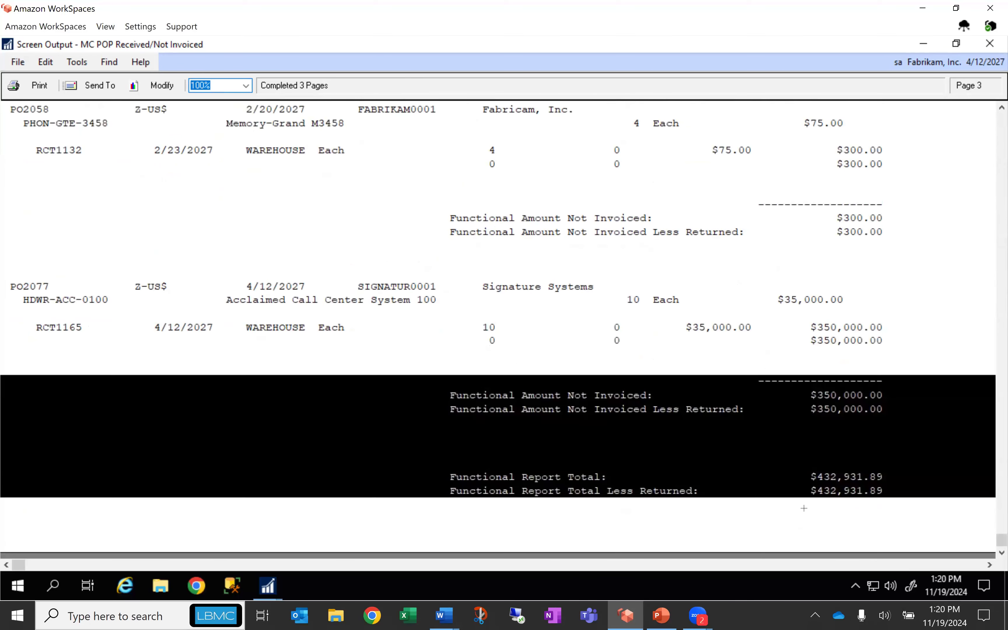
left_click(894, 470)
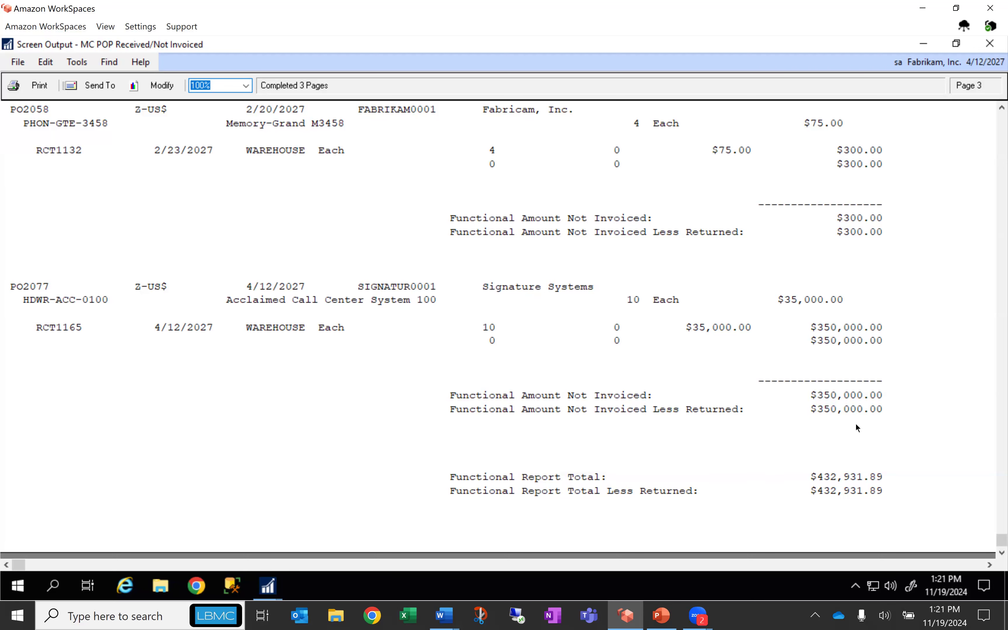
left_click(990, 44)
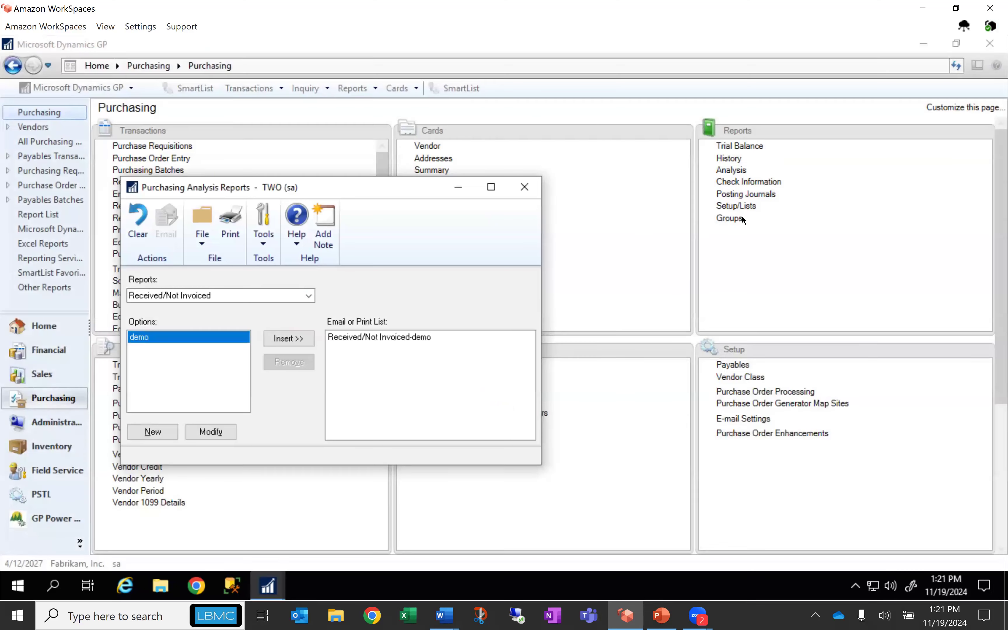
left_click(524, 193)
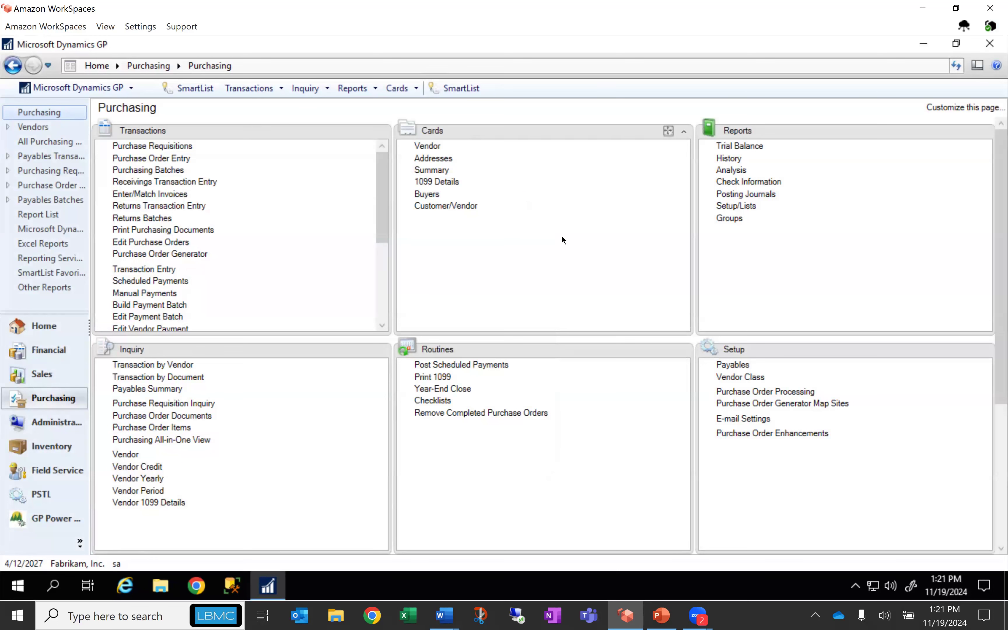
Look up the financial summary inquiry for the Accrued Purchases account 000-2111-00 and review its period balances
left_click(57, 347)
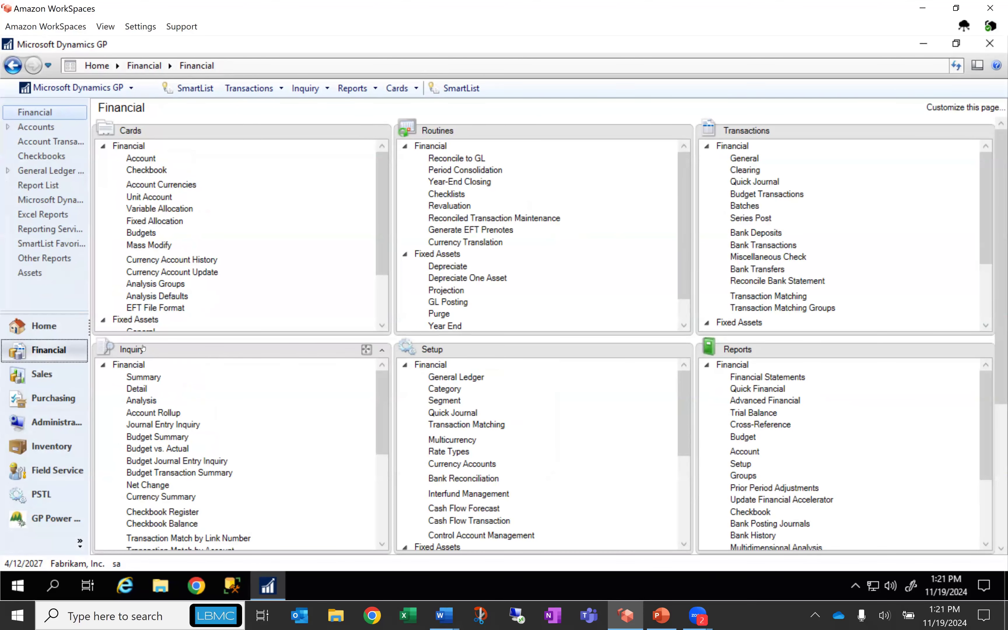
left_click(144, 378)
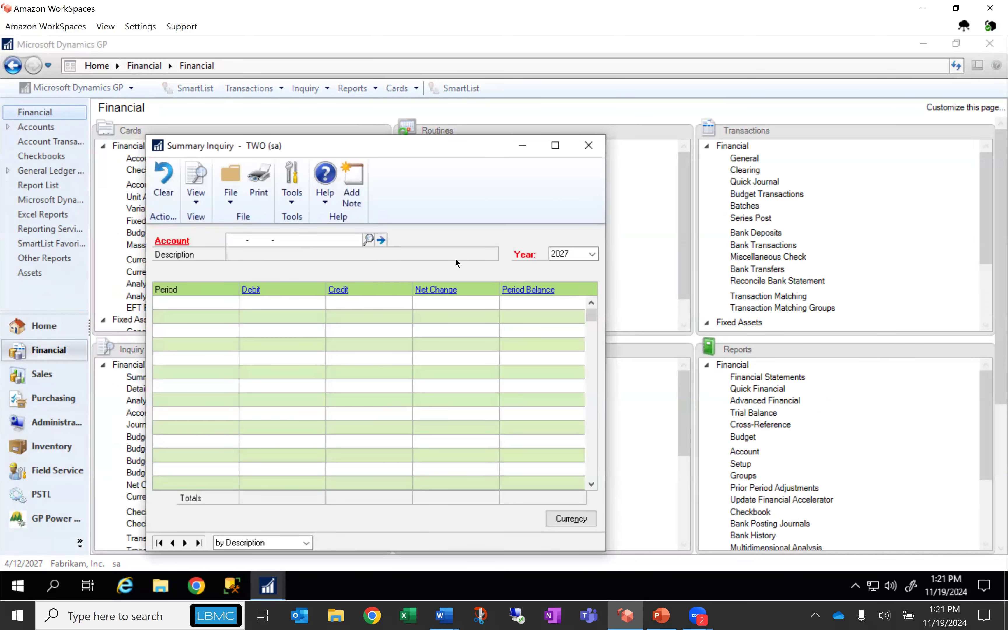
type("000 -2111 -00")
key("Tab")
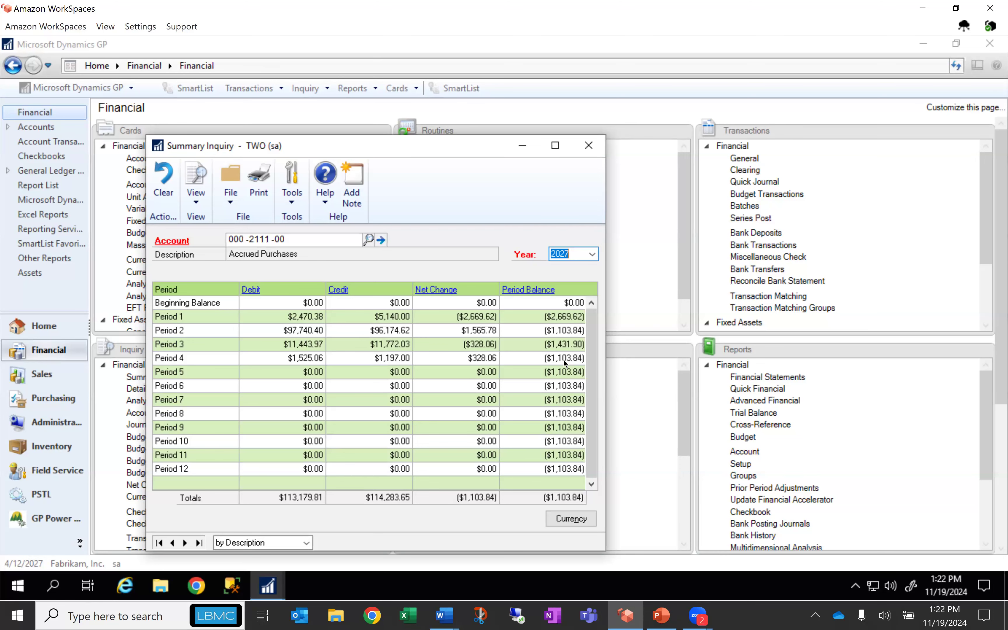
left_click(588, 145)
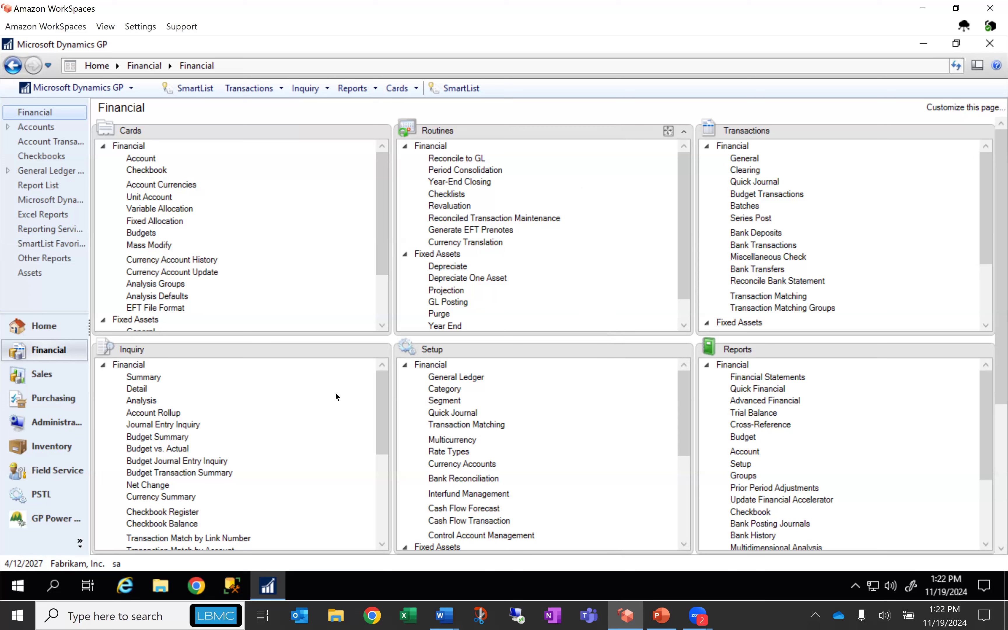
Examine the document range choices of the Remove Completed Purchase Orders routine, select Document Date, and close it without processing
left_click(67, 401)
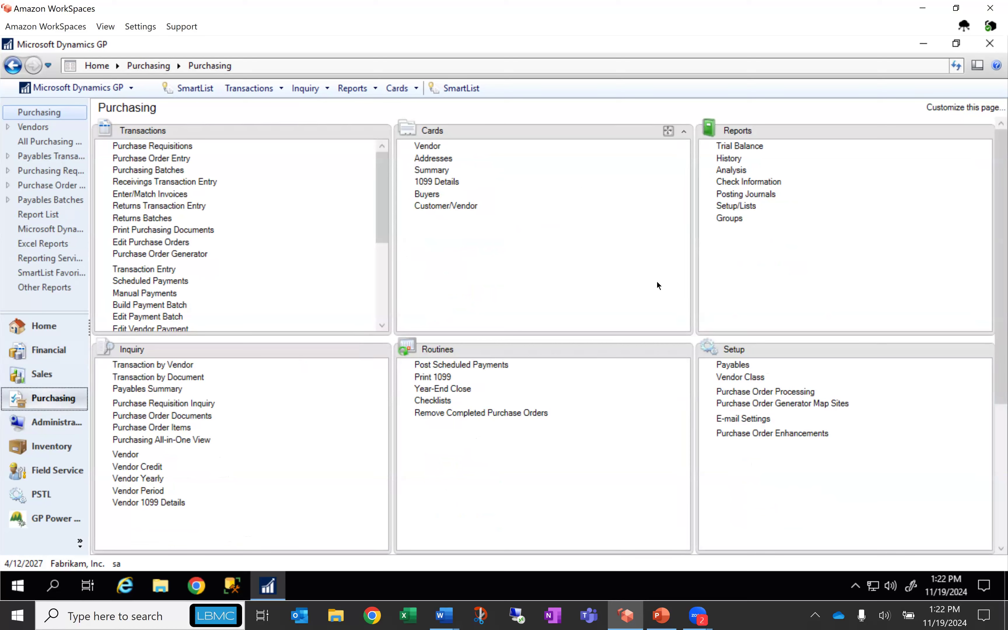
left_click(468, 414)
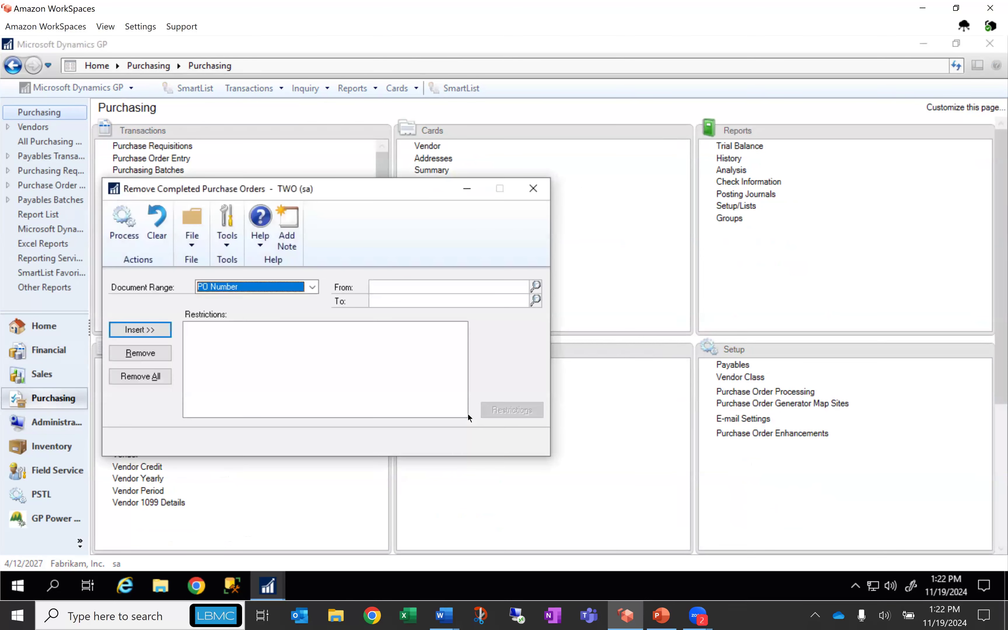
left_click(312, 287)
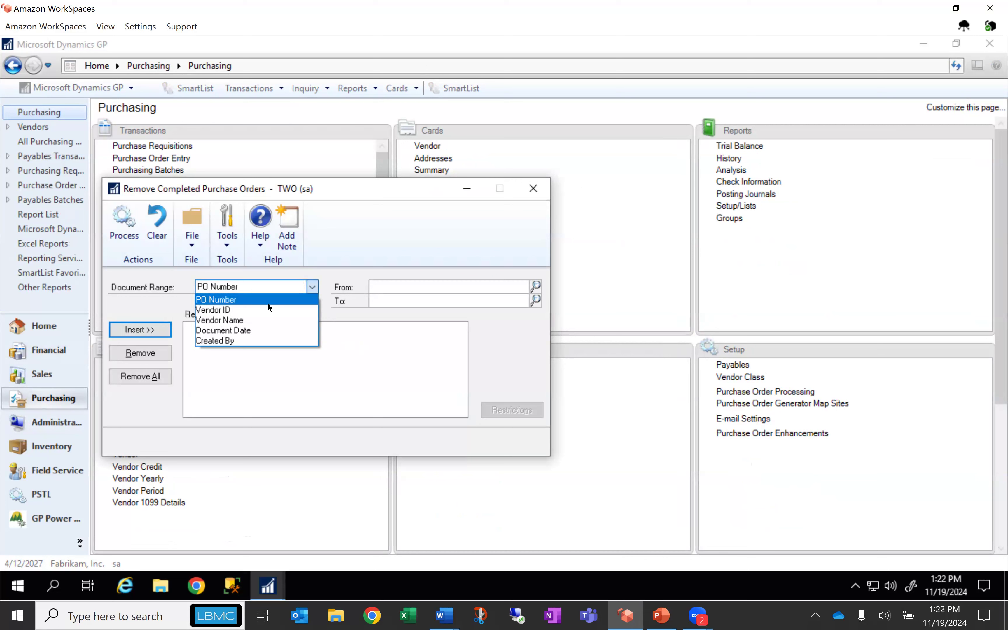
left_click(269, 332)
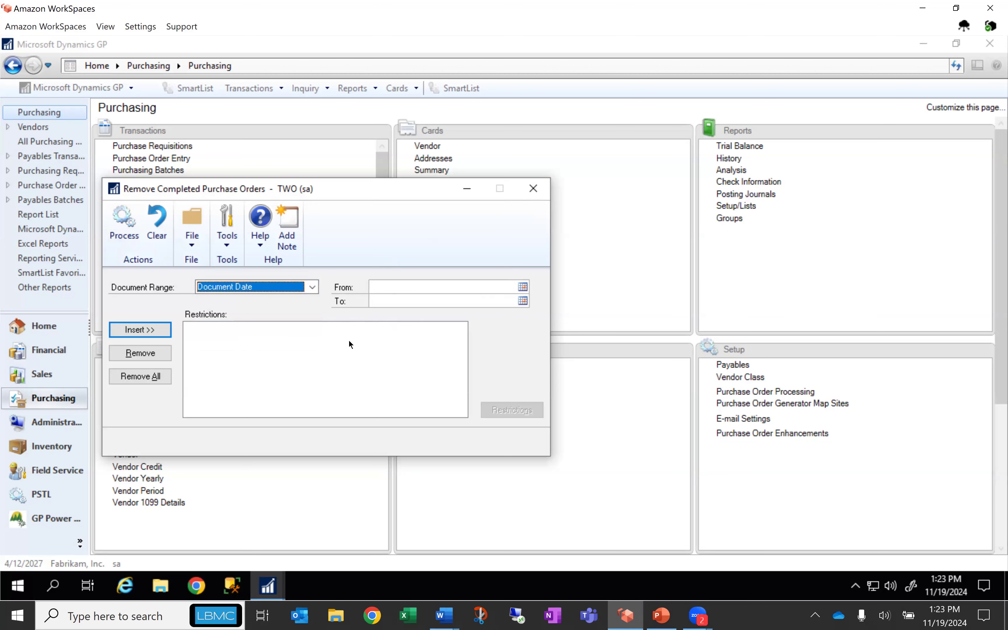
left_click(539, 193)
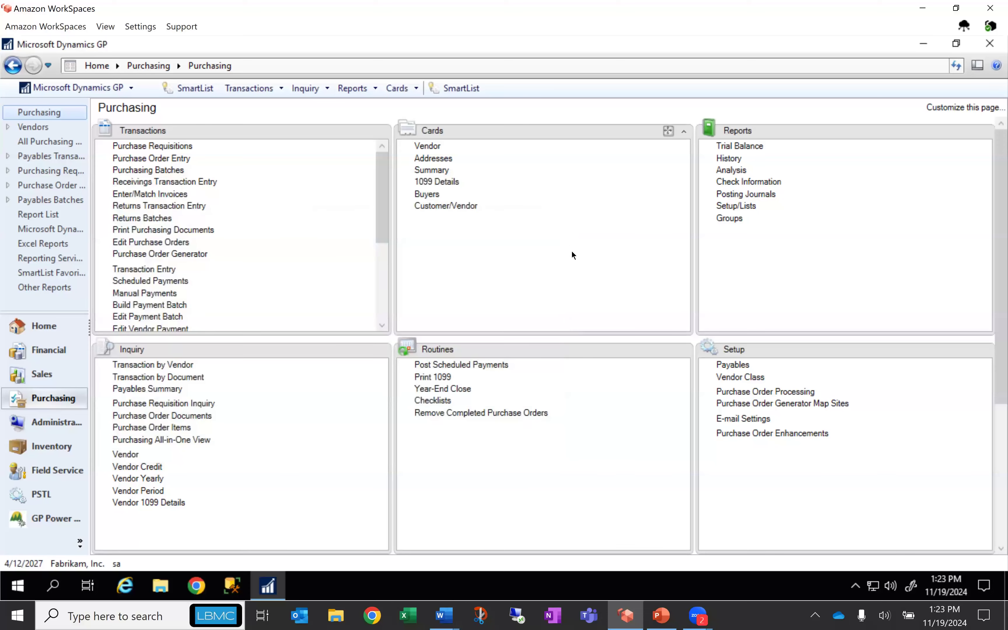
Switch to the LBMC - Year-End Close 2024 presentation in PowerPoint and advance to the slide on removing completed POs
mouse_move(662, 613)
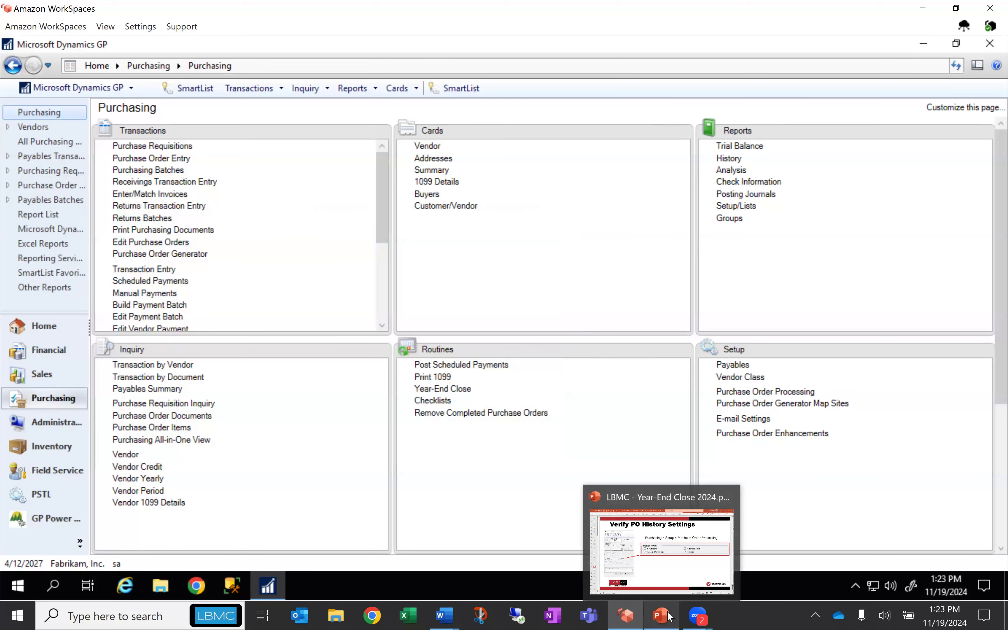
left_click(588, 517)
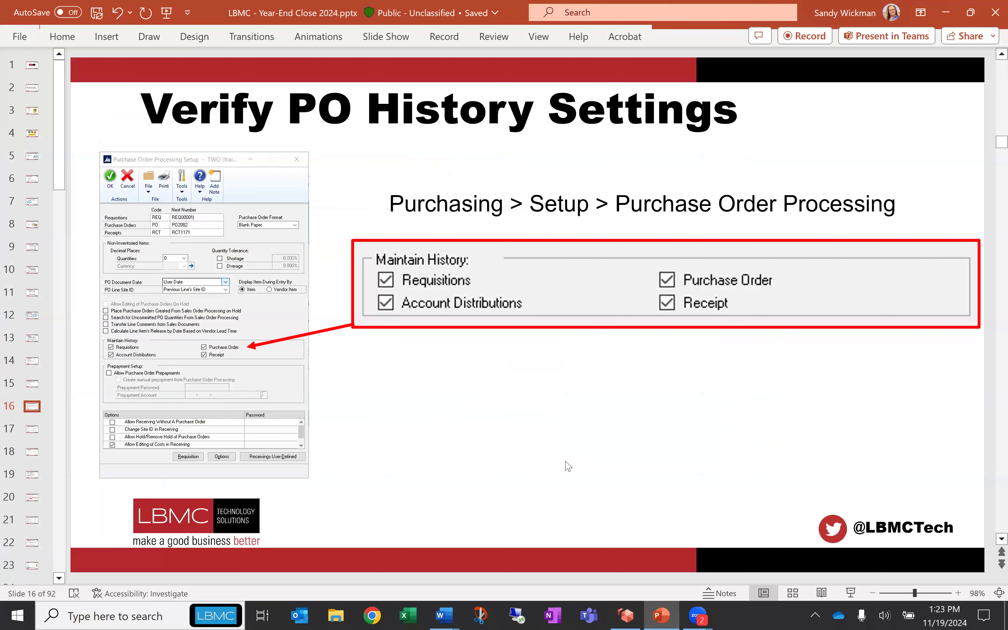
scroll(568, 466, "down", 1)
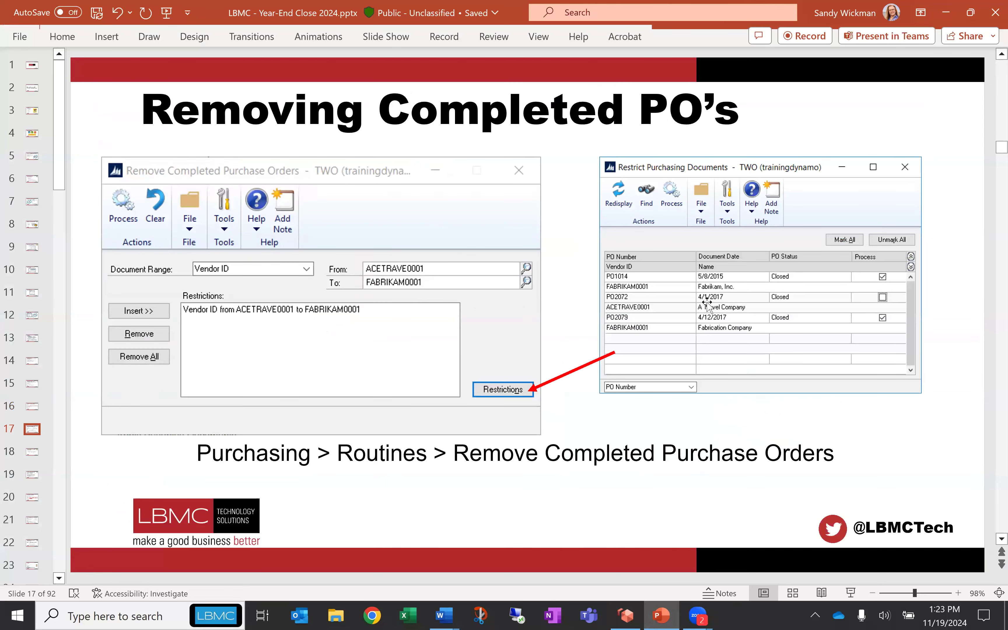
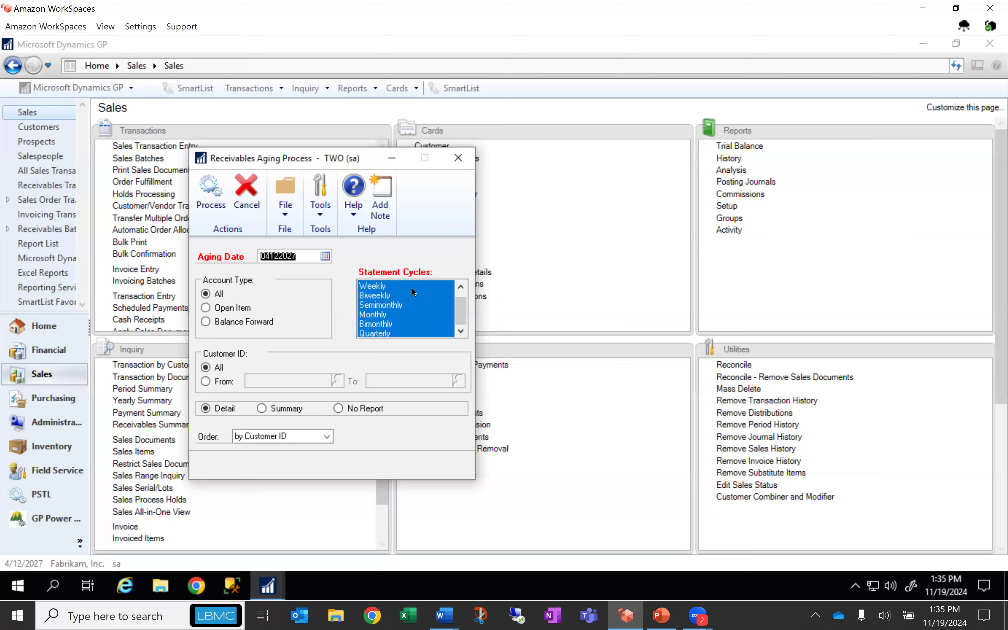
Limit the receivables aging process to the Weekly, Monthly and Quarterly statement cycles
left_click(404, 288)
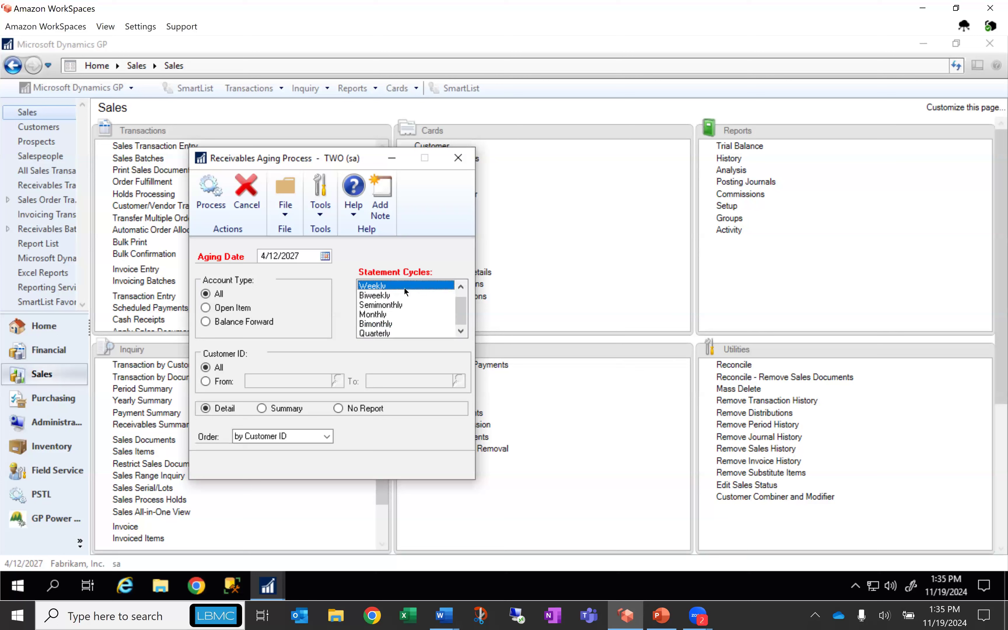
left_click(403, 315, "shift")
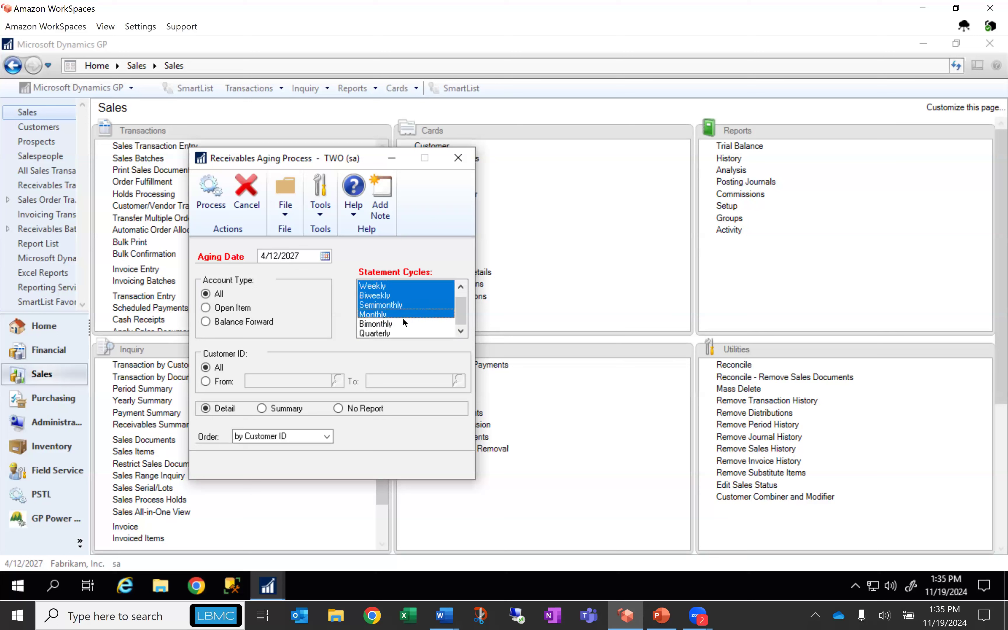
left_click(403, 286)
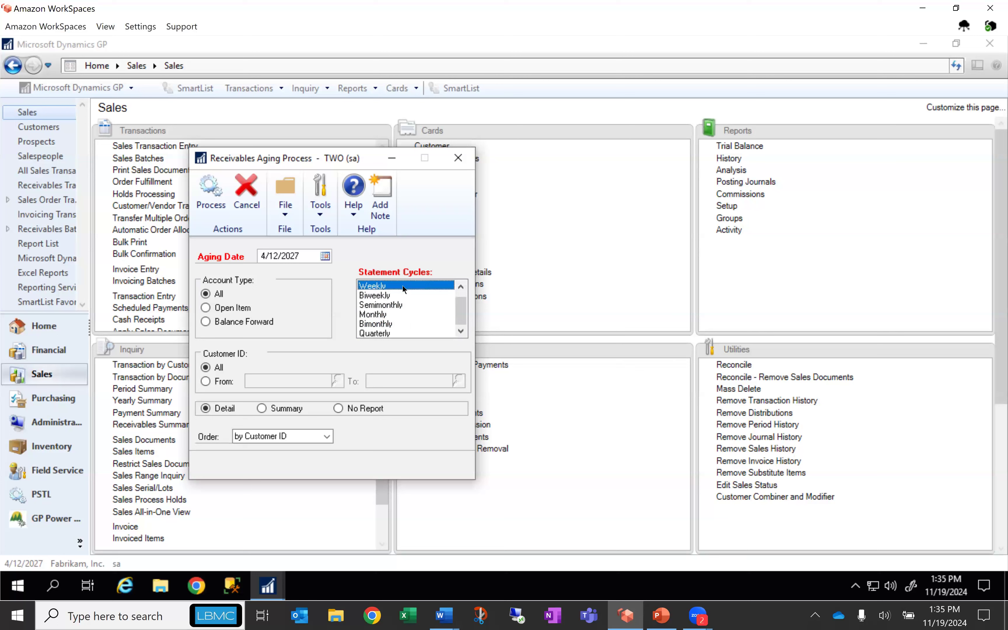
left_click(399, 314, "ctrl")
left_click(403, 333, "ctrl")
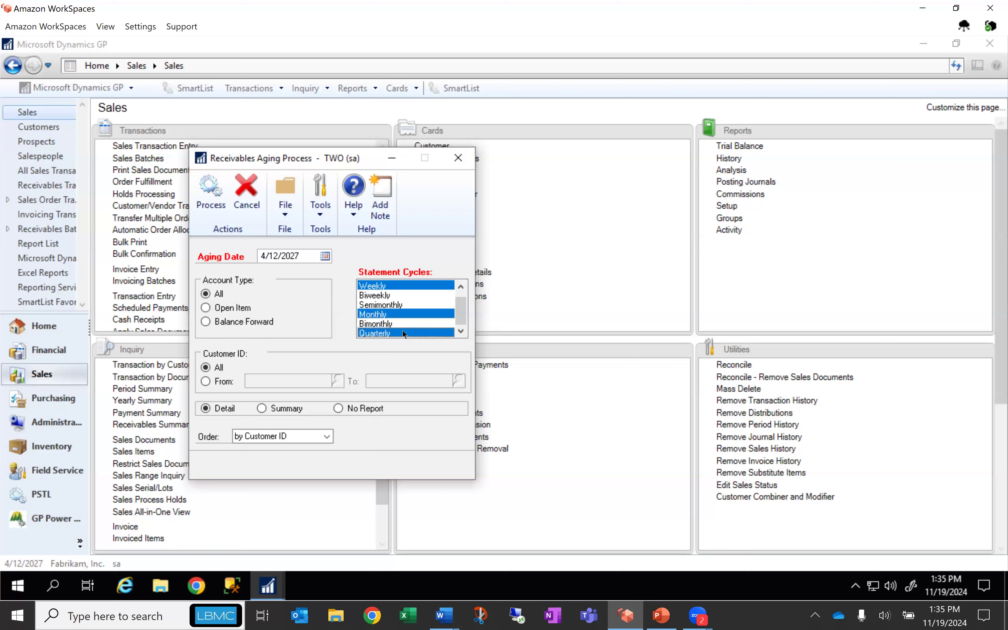
scroll(463, 310, "up", 1)
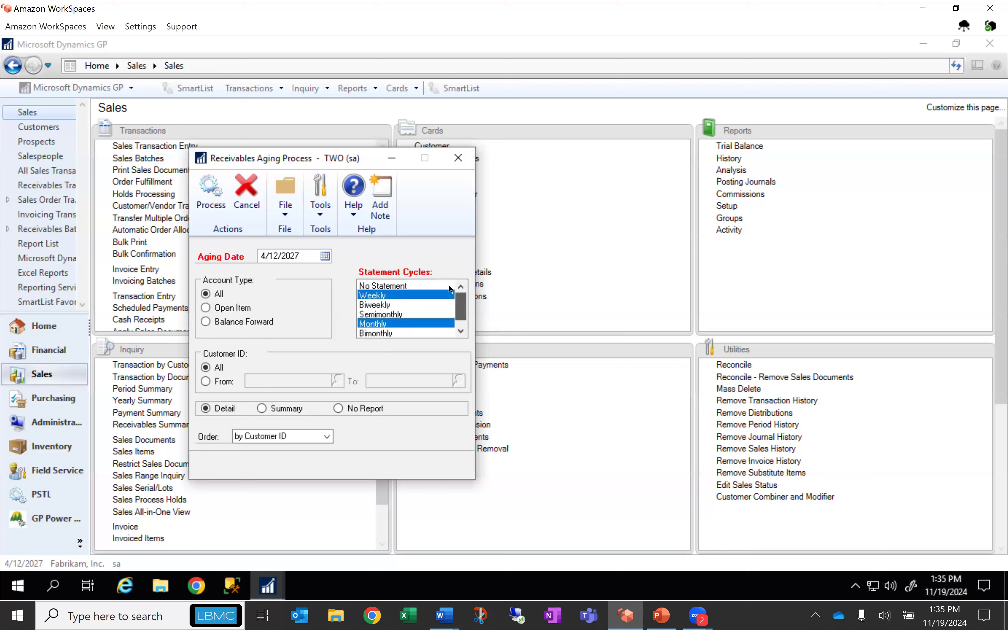
Select the No Statement through Quarterly statement cycles with No Report for receivables aging, and close the window without processing
left_click(431, 286)
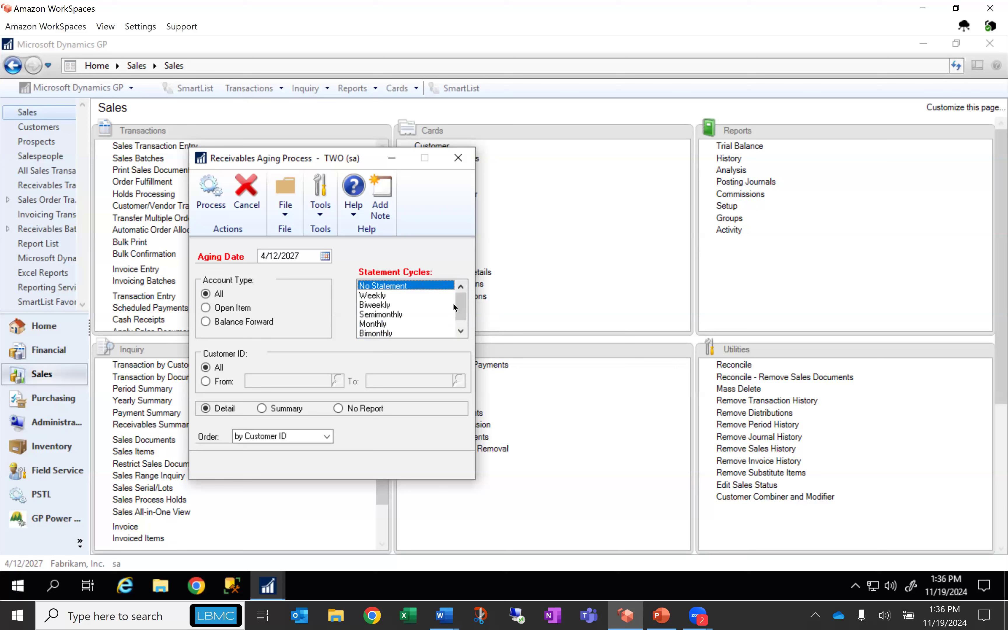
scroll(462, 323, "down", 1)
left_click_drag(465, 297, 439, 333)
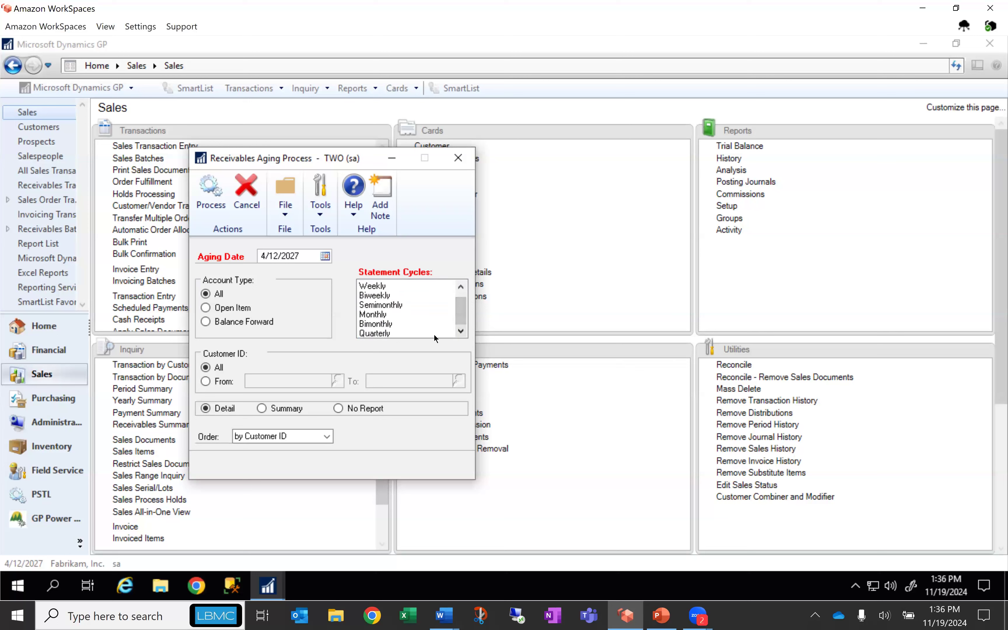
left_click(434, 335, "shift")
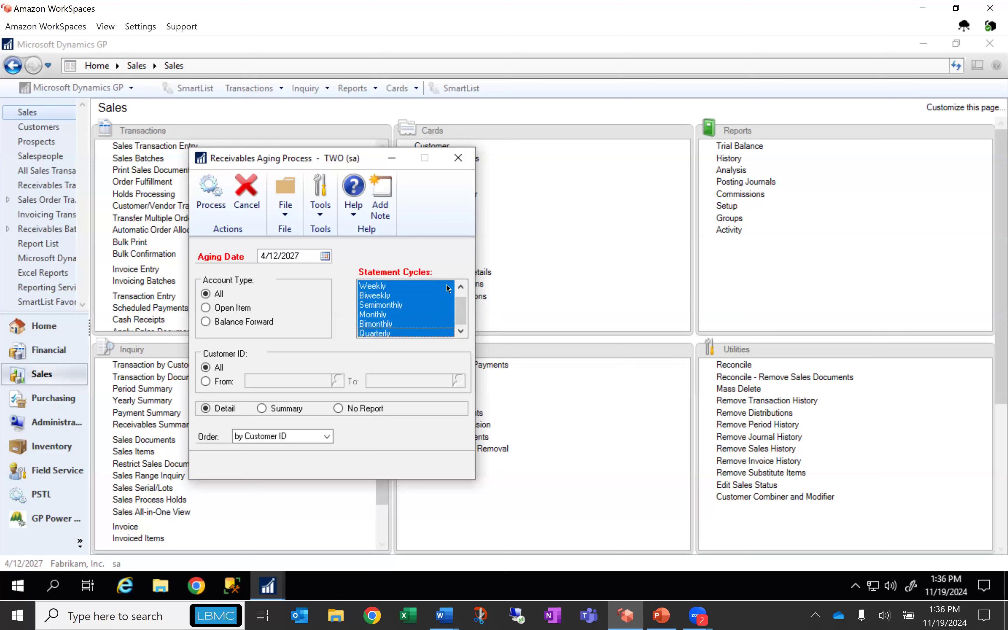
left_click(462, 287)
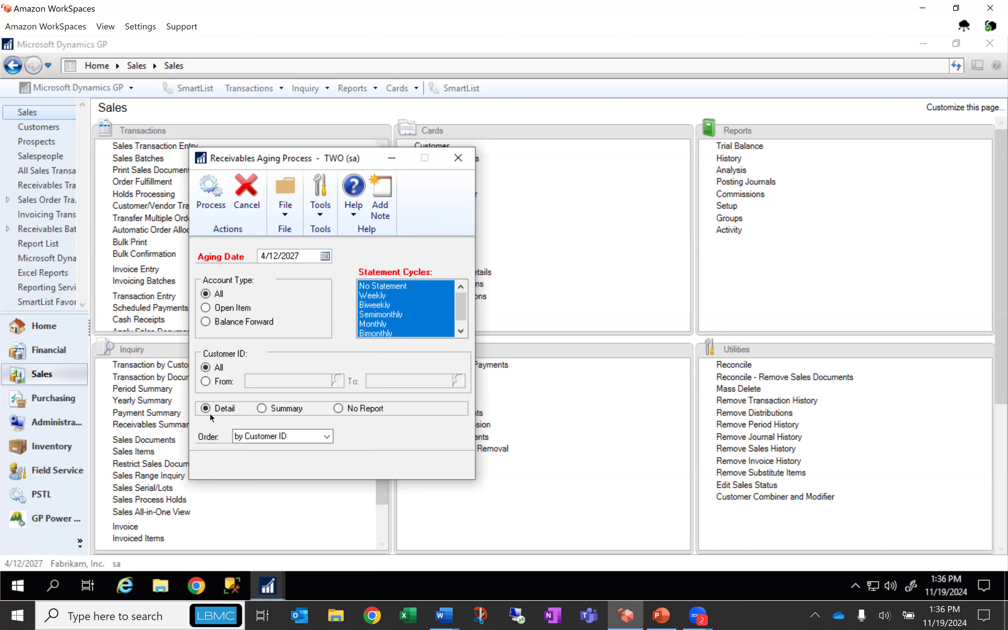
left_click(338, 408)
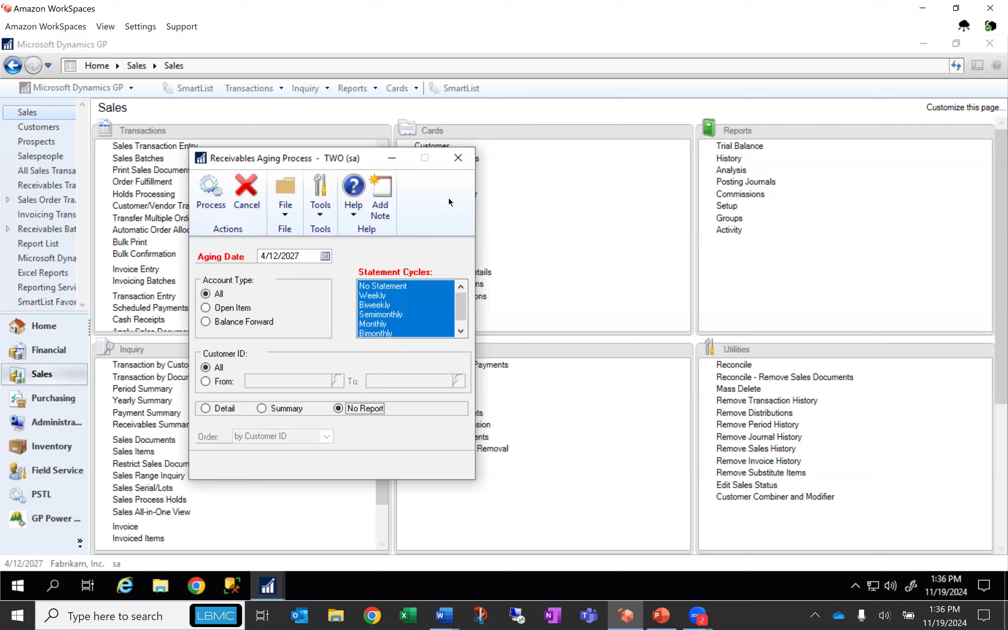
left_click(459, 158)
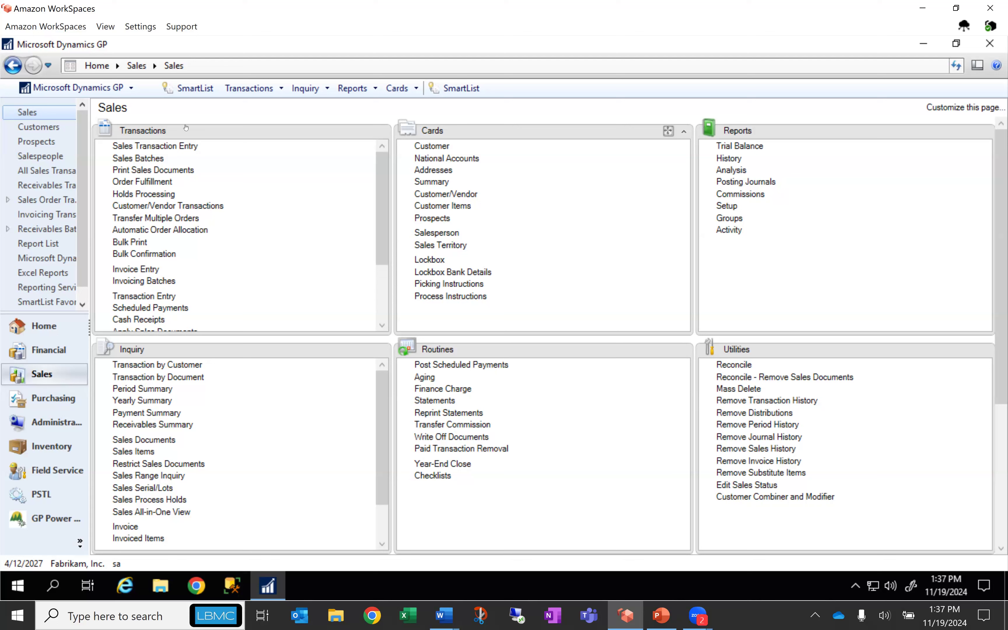
Open the Unapplied Documents list of Receivables Transactions from the Sales folder in SmartList
left_click(100, 90)
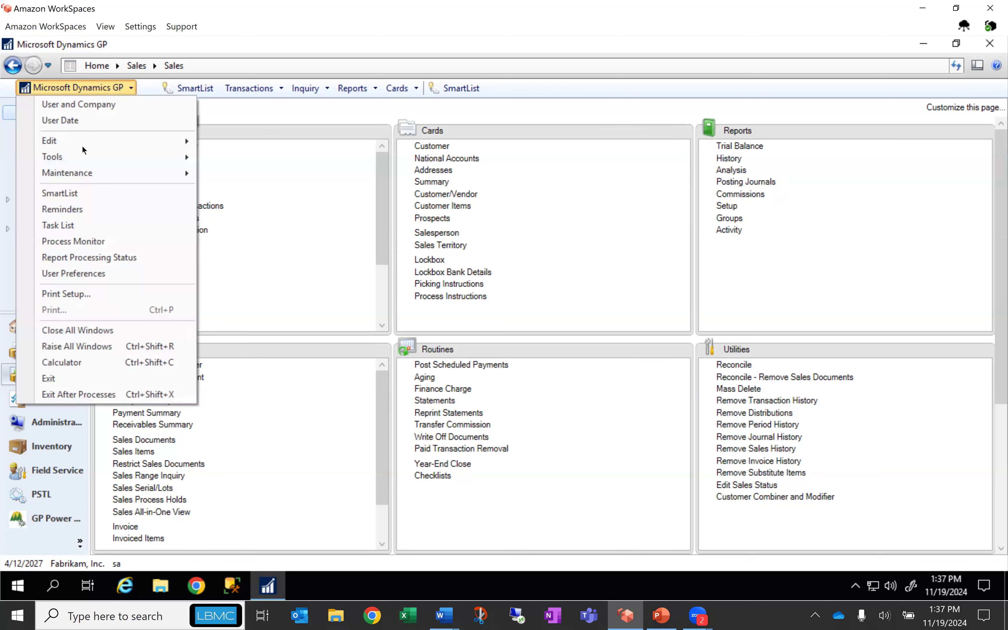
left_click(79, 193)
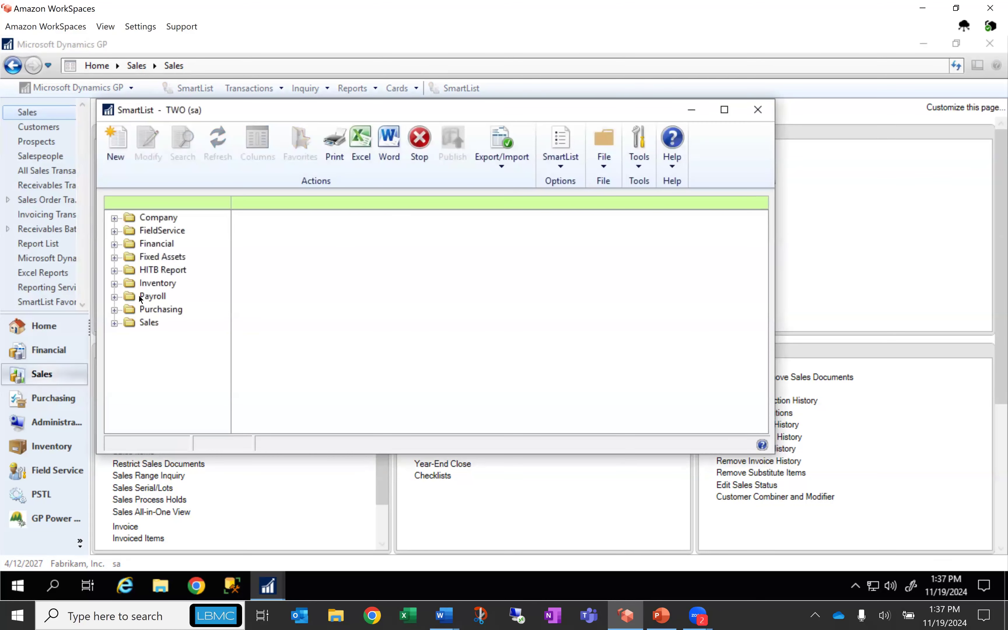
left_click(114, 323)
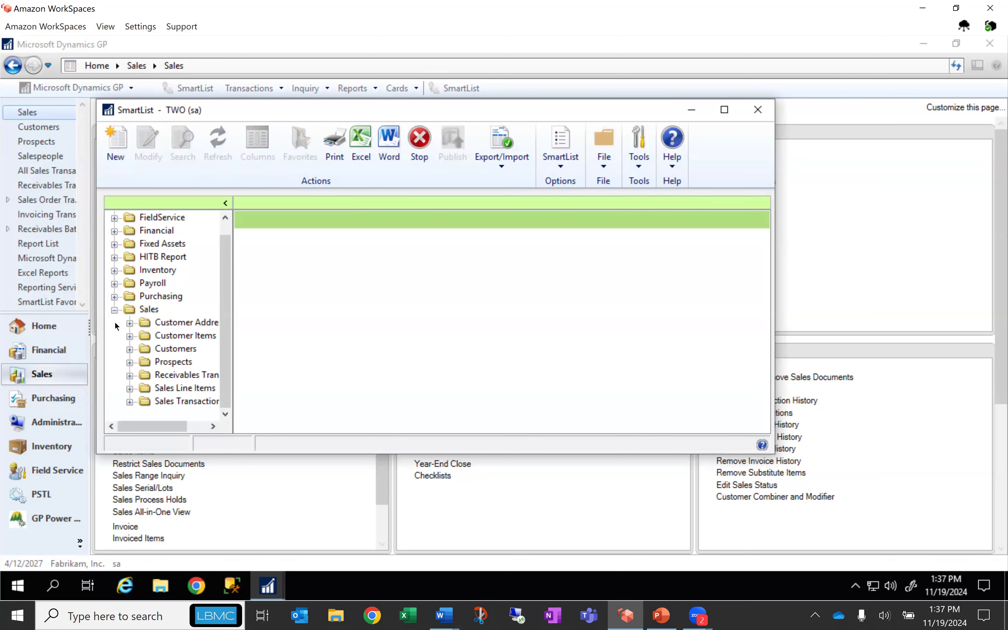
left_click(131, 372)
left_click_drag(148, 426, 183, 424)
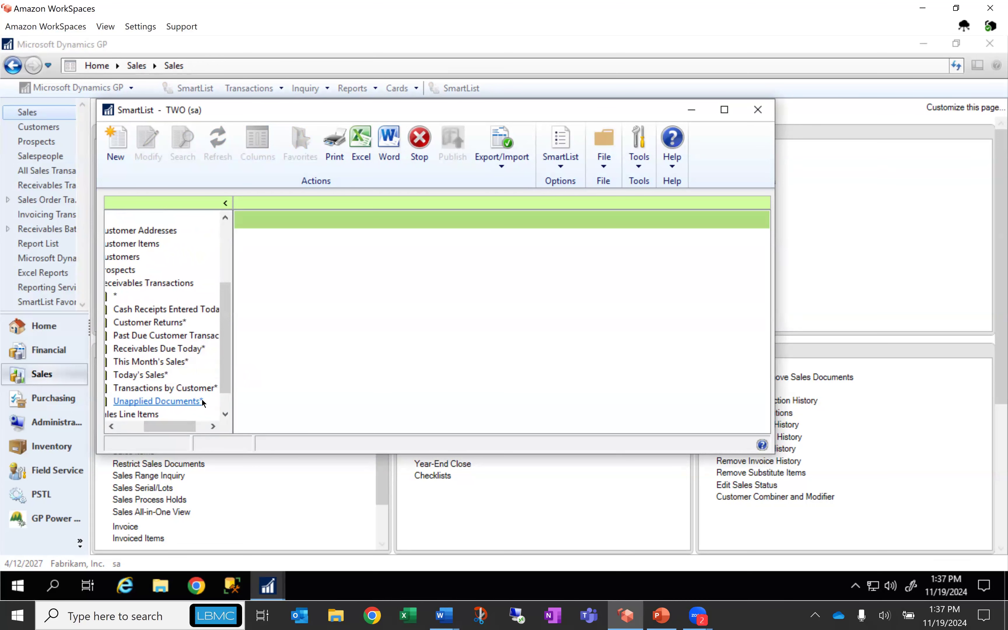
left_click(181, 401)
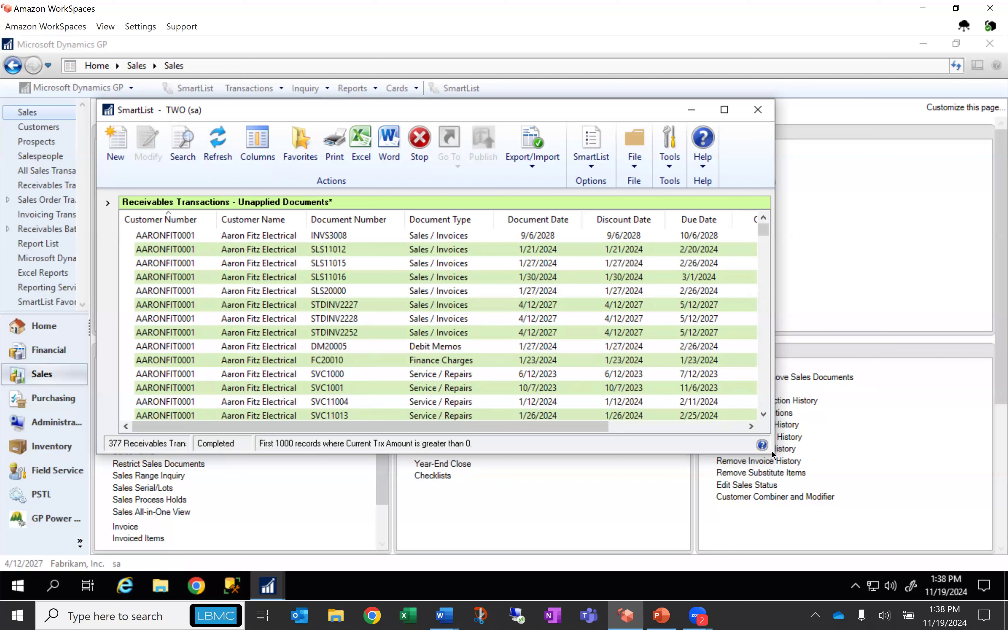
Compare the original and current transaction amounts and document types in the unapplied documents list, and close SmartList
left_click_drag(596, 426, 744, 427)
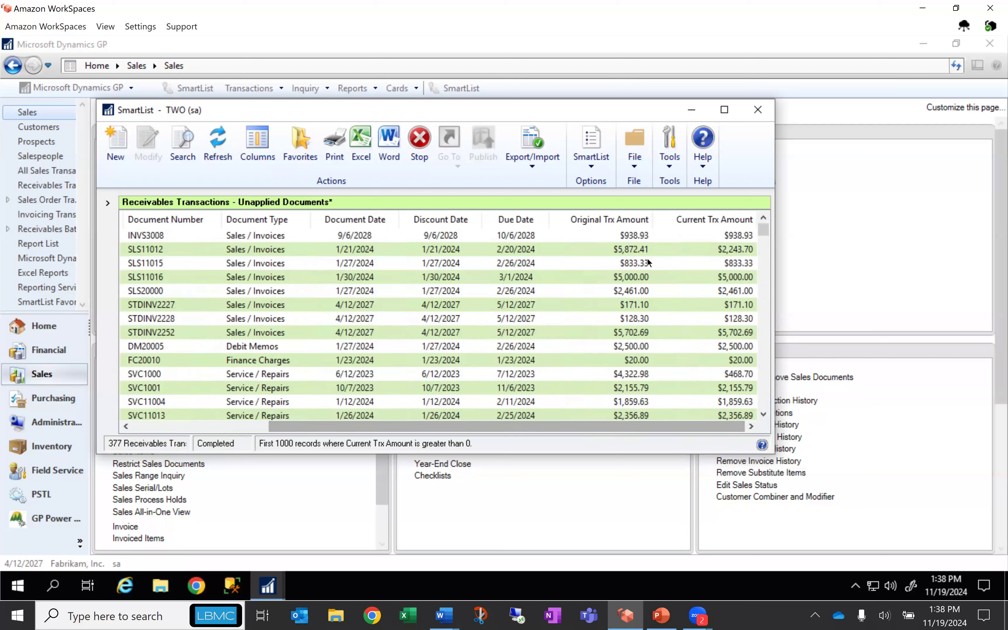
left_click(649, 250)
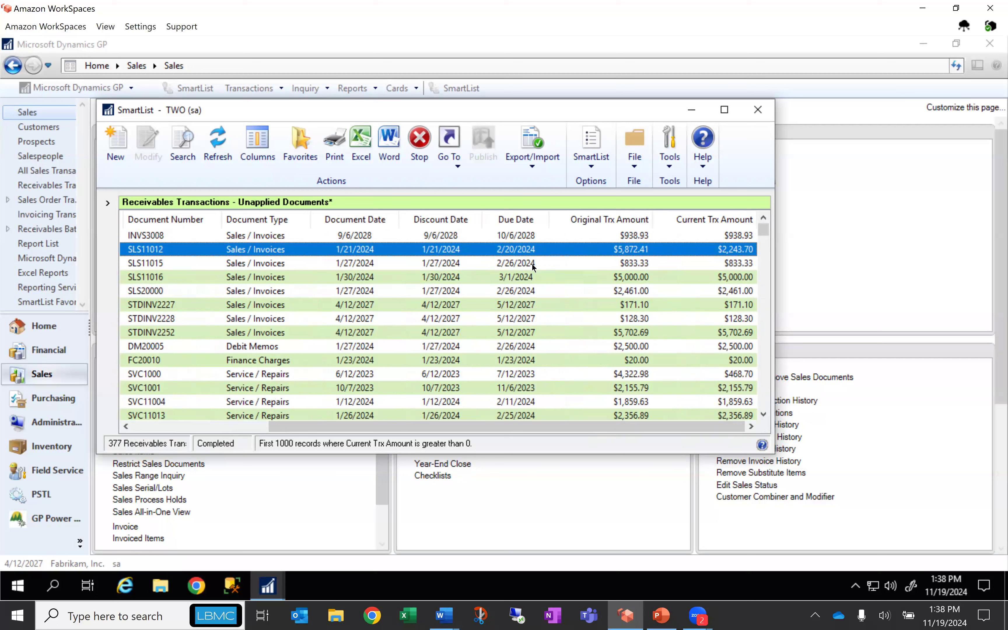
left_click(264, 359)
scroll(271, 366, "down", 15)
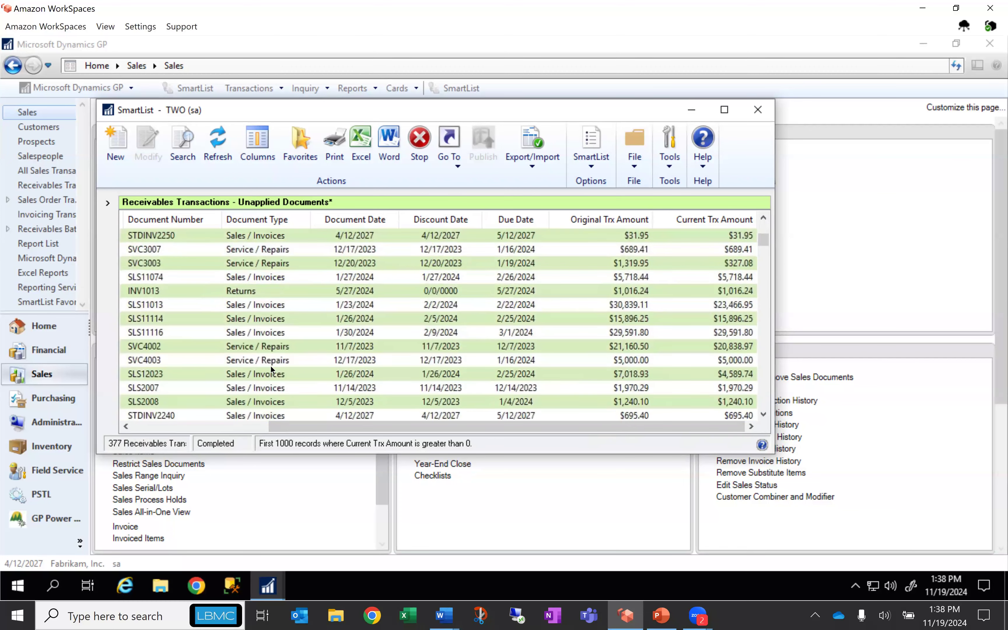
scroll(271, 366, "down", 15)
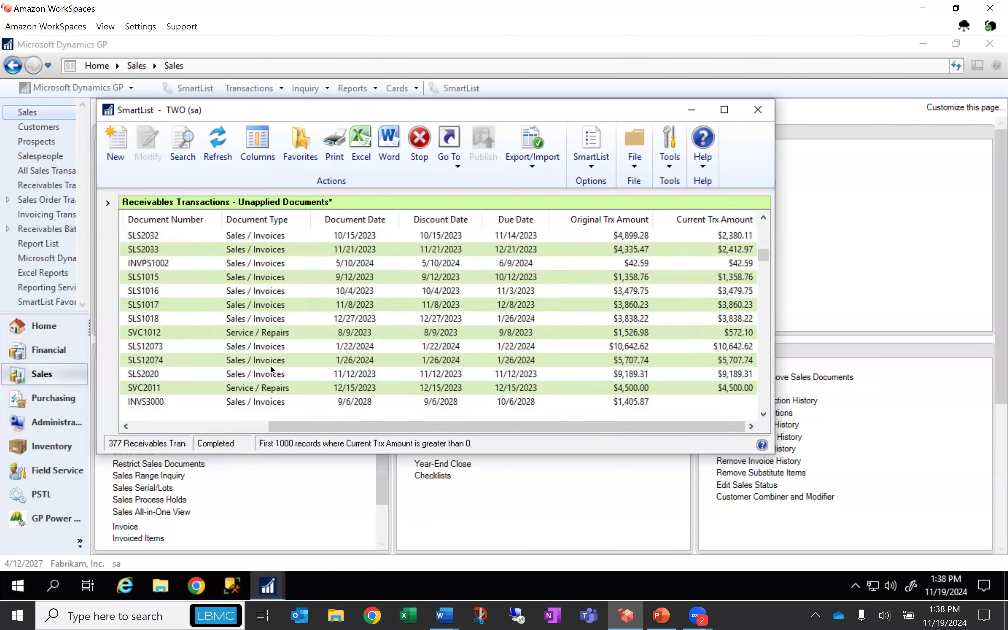
scroll(271, 367, "down", 2)
left_click(278, 376)
scroll(277, 376, "down", 4)
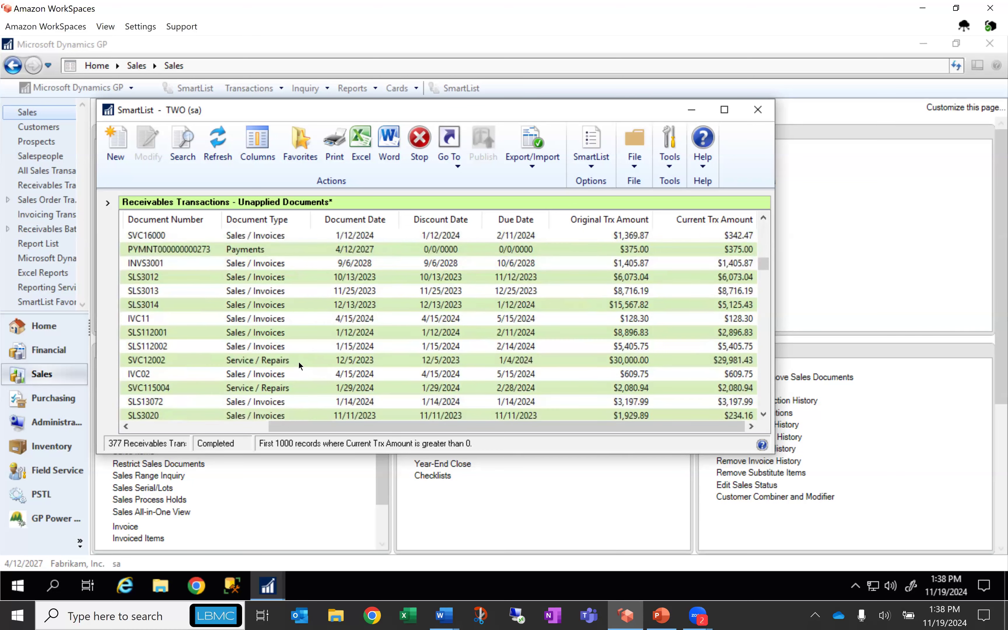
left_click(299, 362)
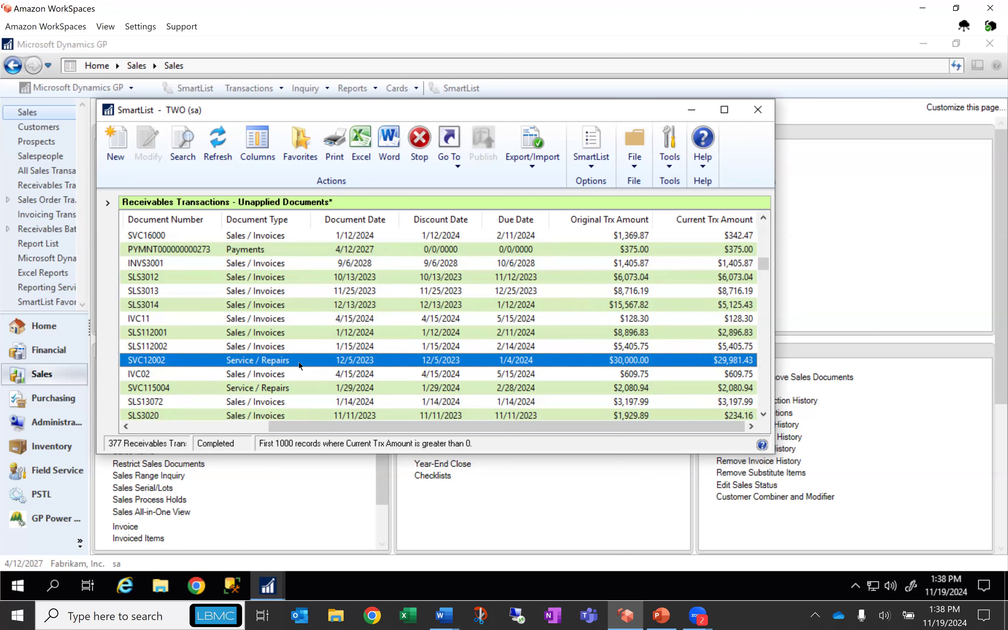
left_click(758, 110)
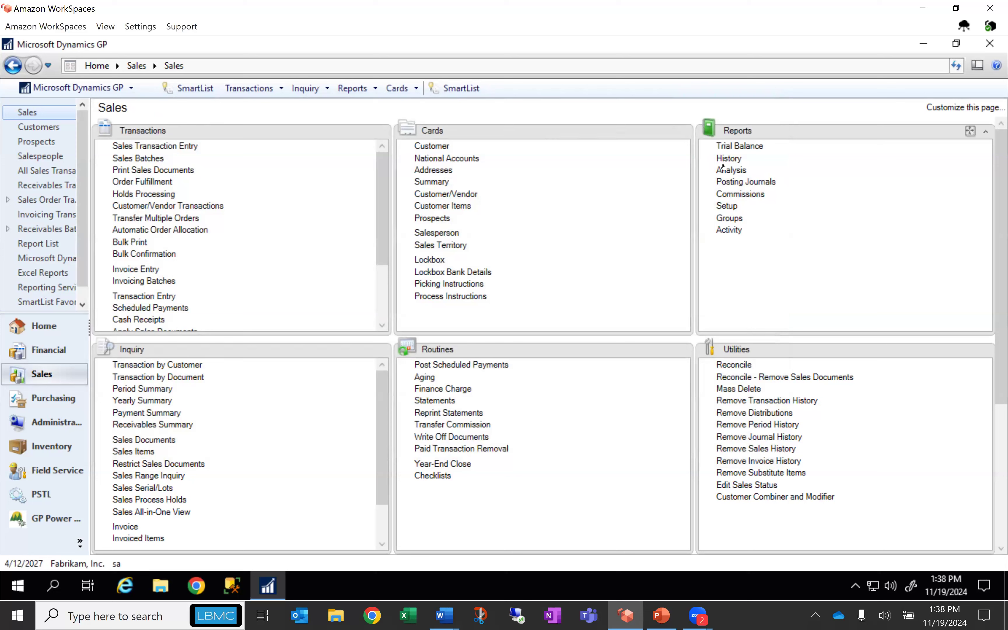
Open the demo option of the Unapplied Documents sales analysis report, check its report destination, and close the options
left_click(731, 170)
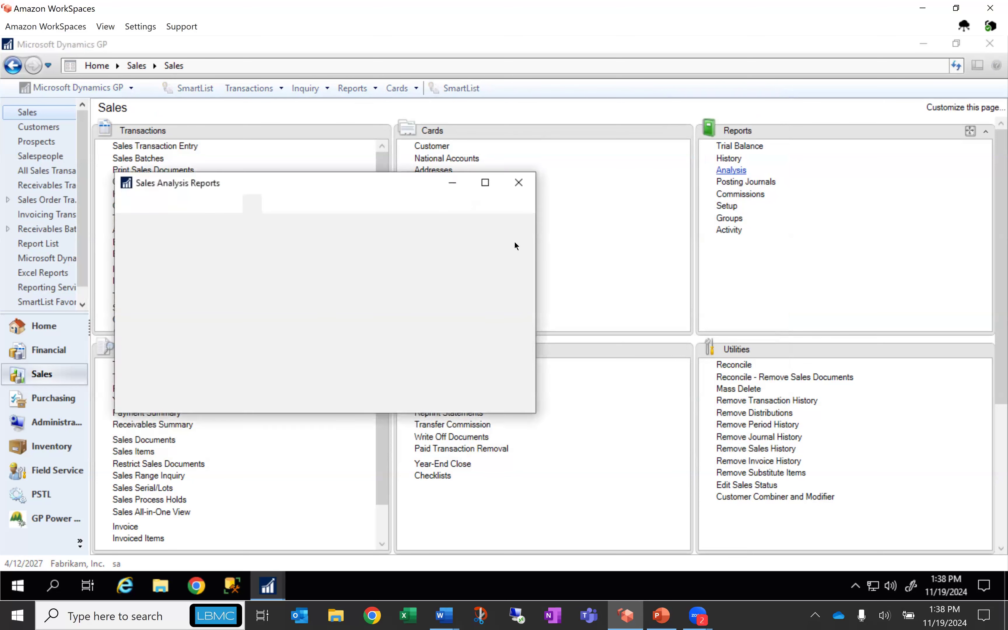
left_click(304, 294)
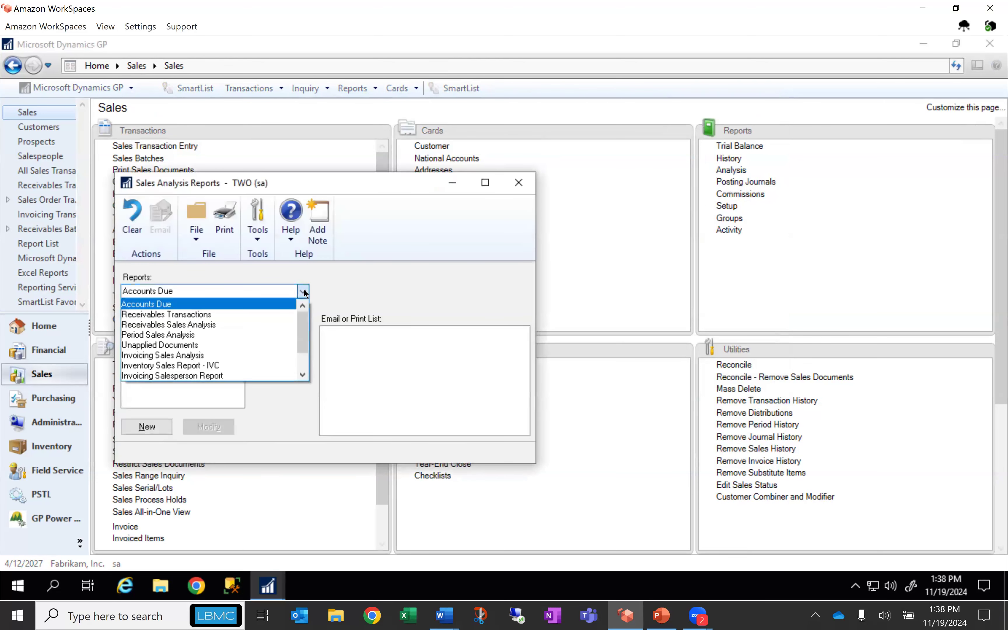
left_click(187, 347)
left_click(136, 334)
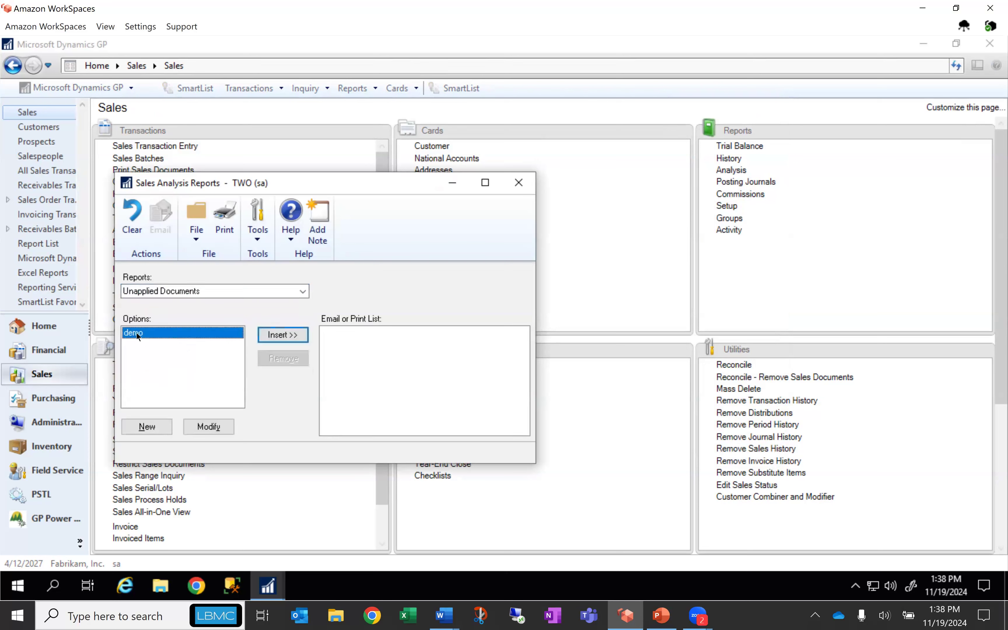
left_click(208, 427)
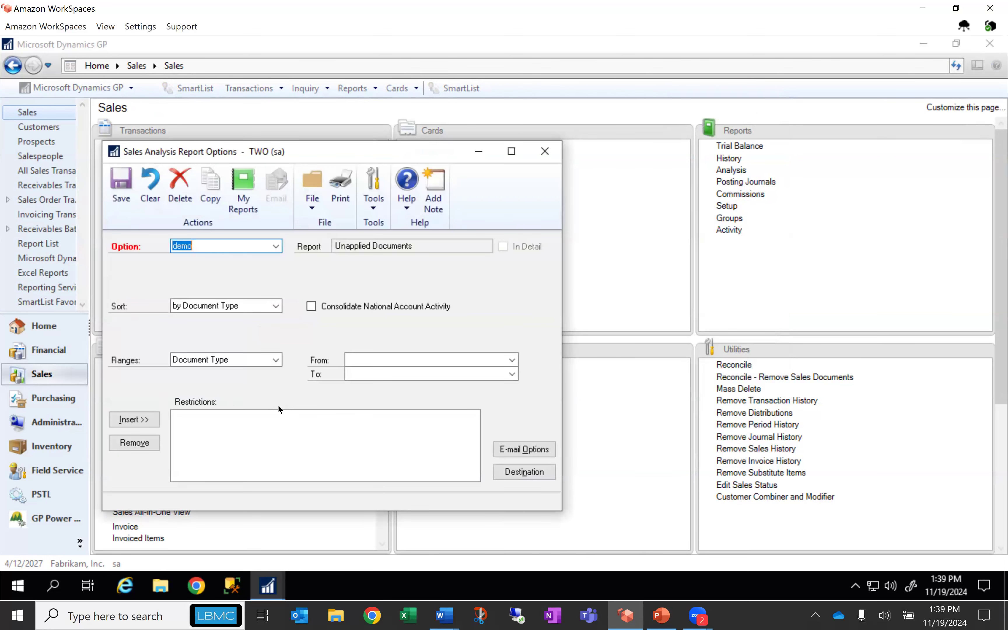
left_click(535, 477)
left_click(625, 426)
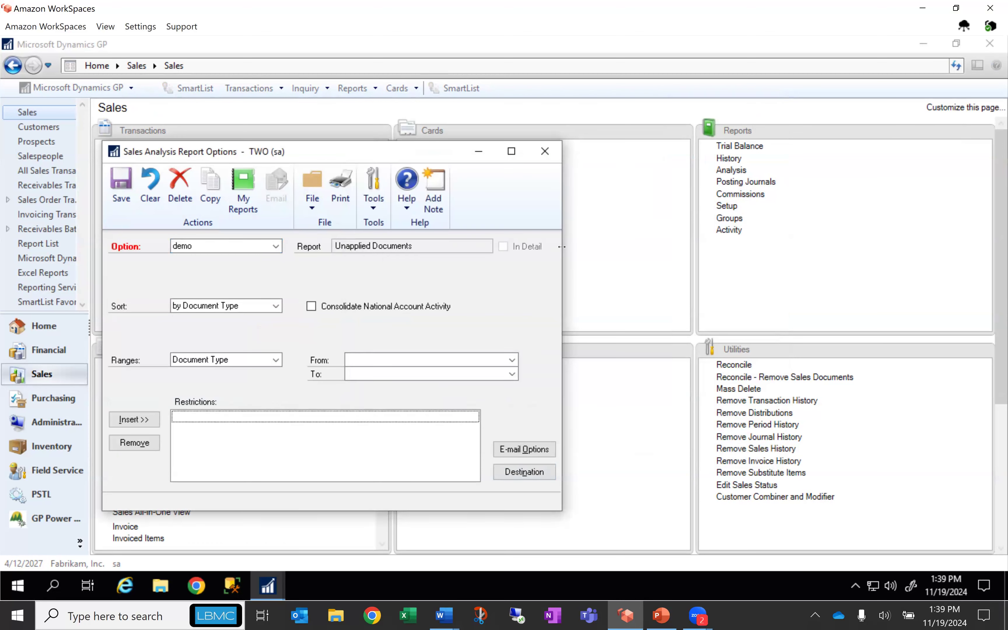
left_click(549, 155)
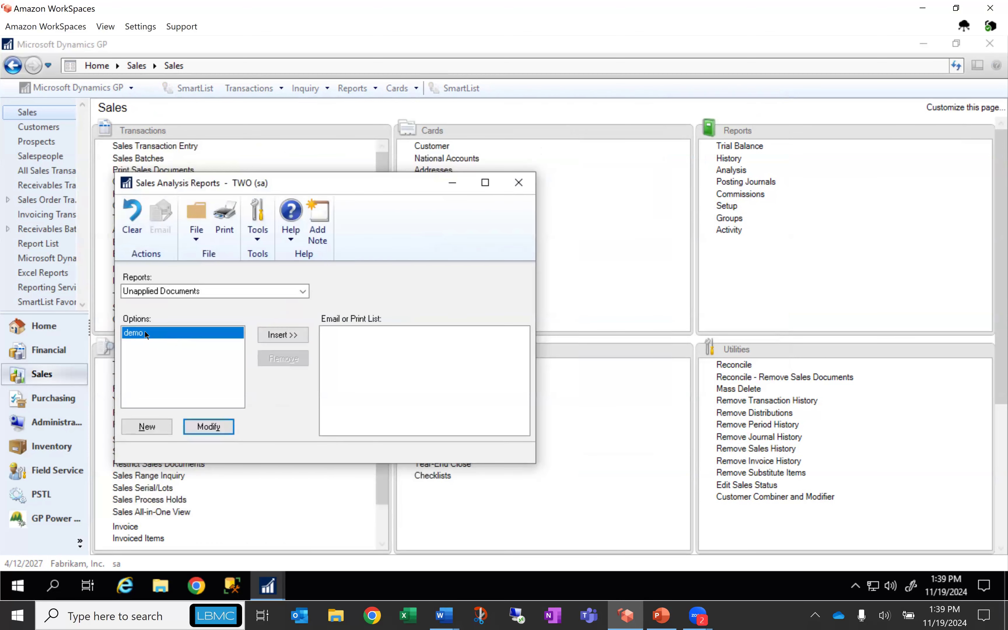
Print the Unapplied Documents report with the demo option to the screen, review it, and close the report windows
left_click(278, 337)
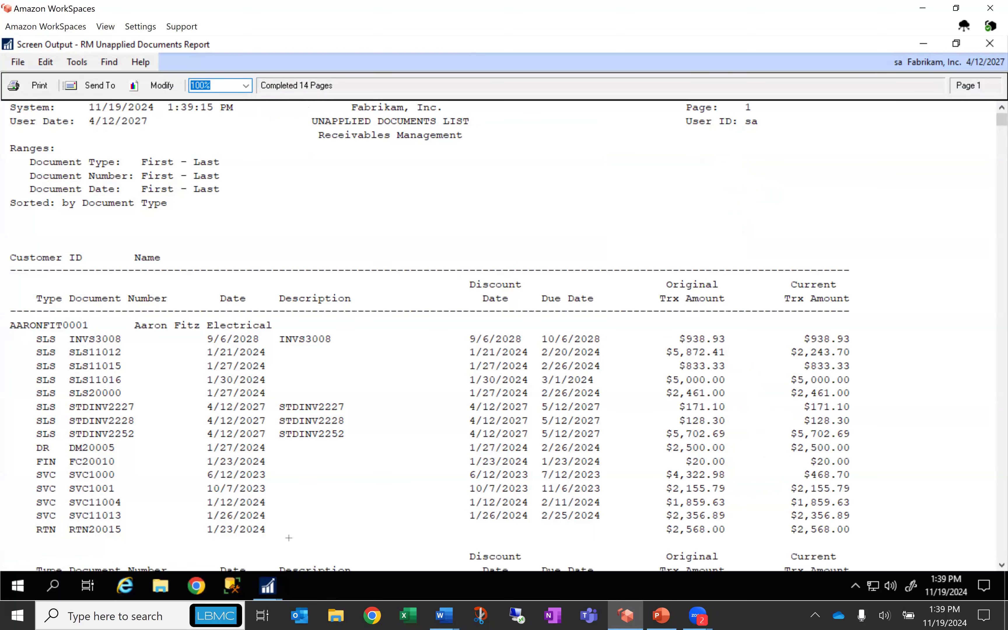
scroll(336, 500, "down", 2)
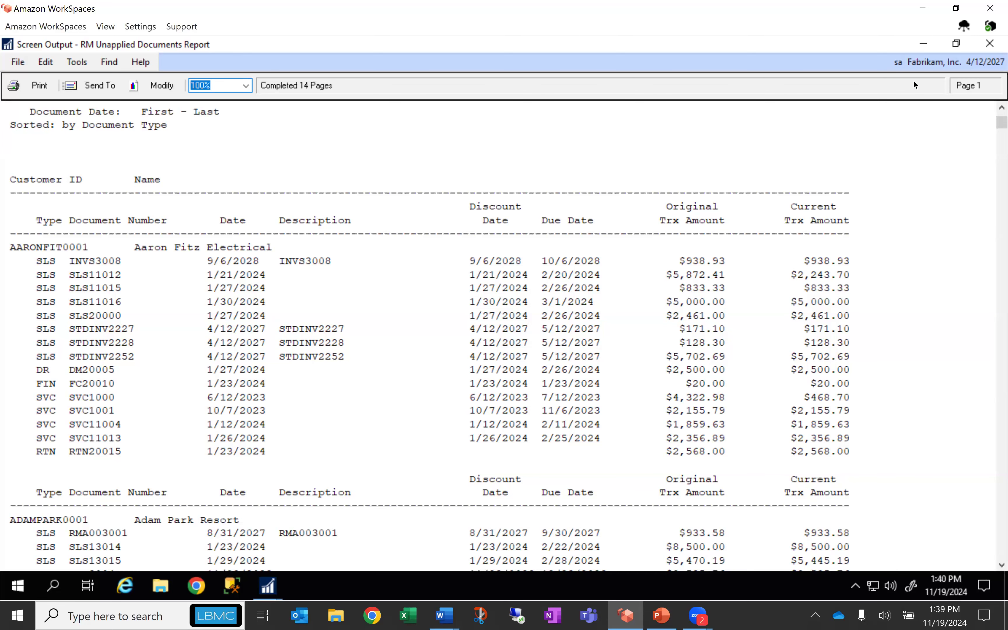
left_click(991, 44)
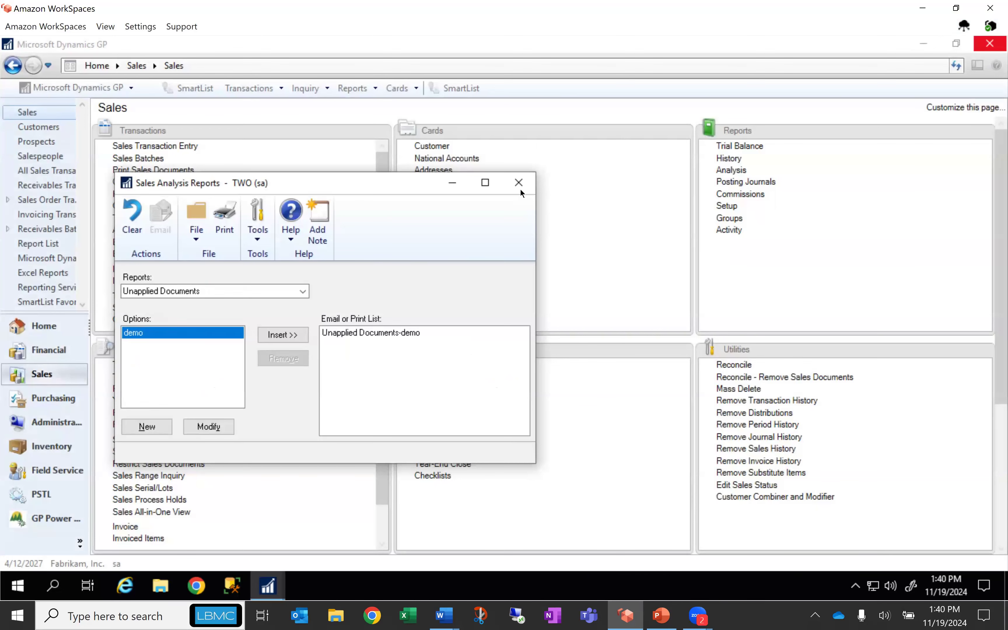
left_click(522, 189)
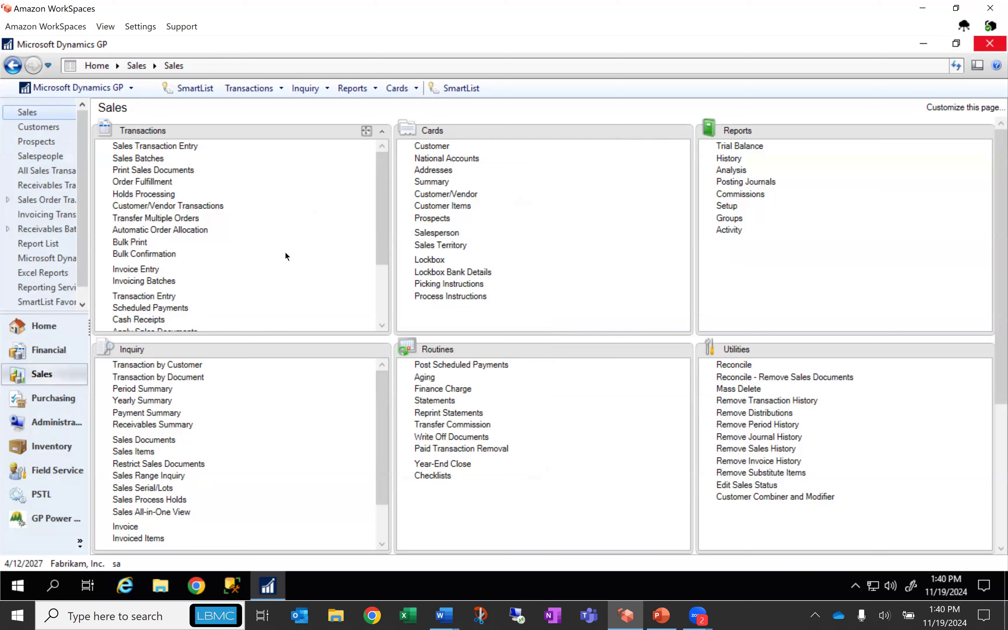
Open Apply Sales Documents for customer Aaron Fitz Electrical with Payments as the document type
left_click(380, 312)
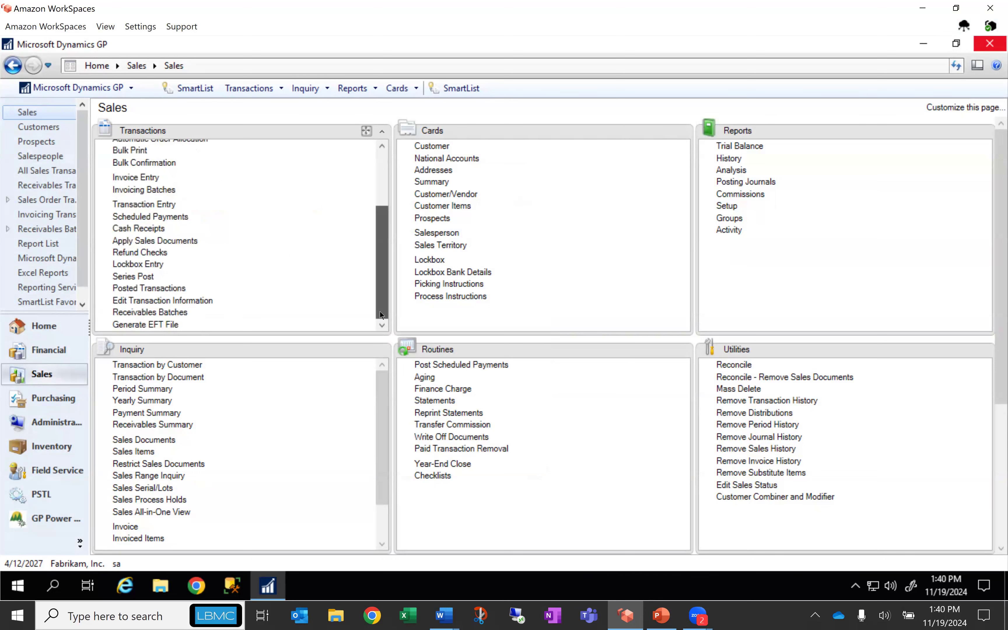
left_click(185, 242)
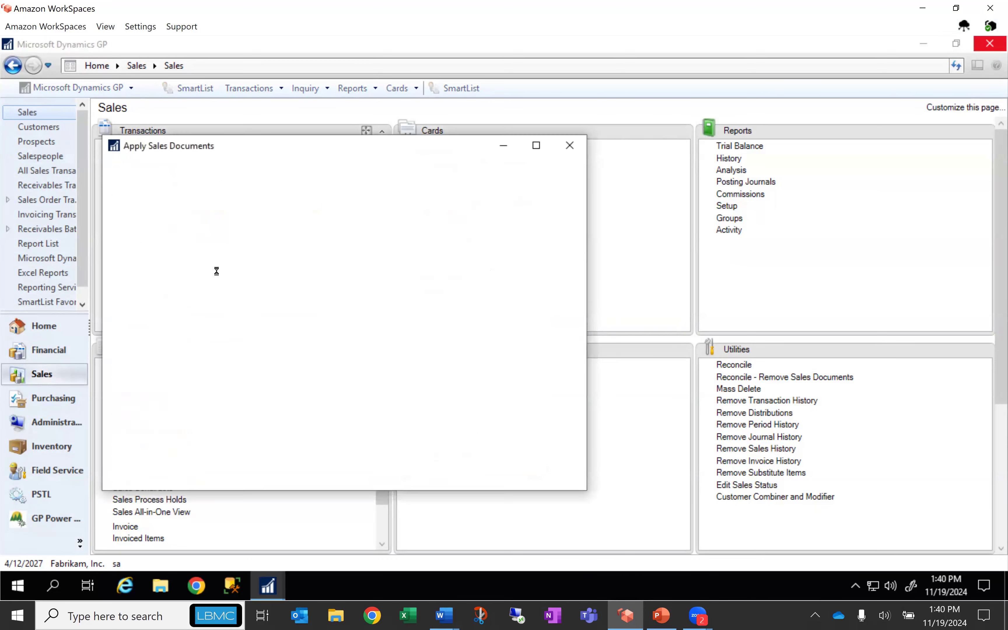
left_click(313, 239)
double_click(296, 323)
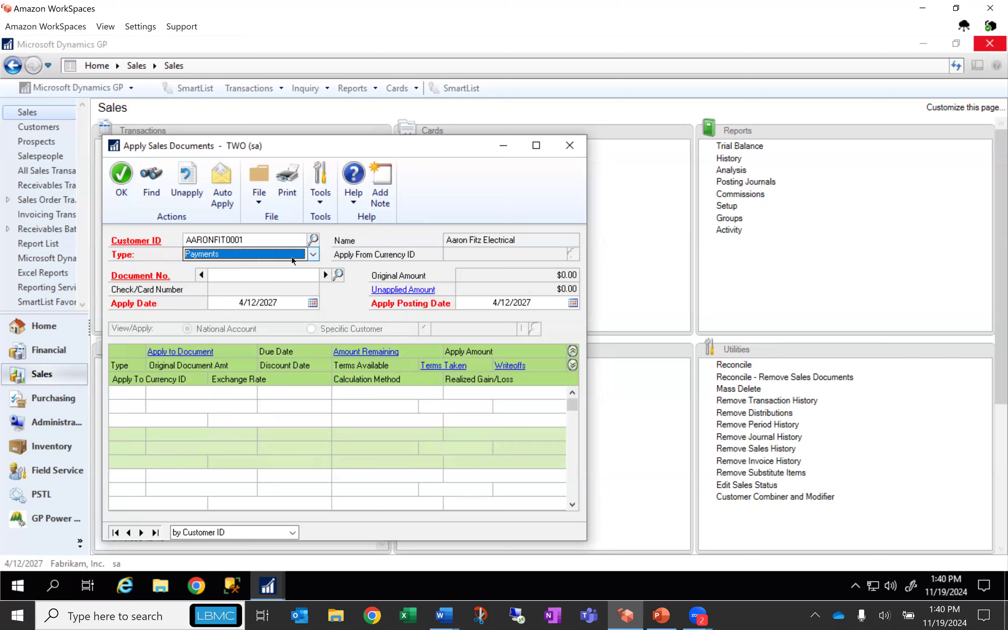
left_click(313, 254)
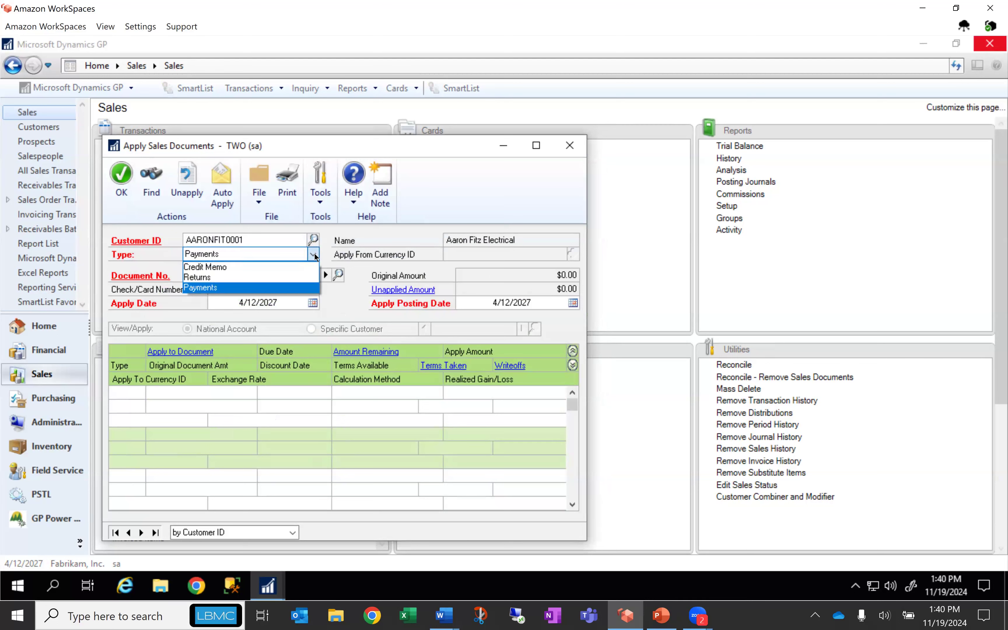
left_click(316, 257)
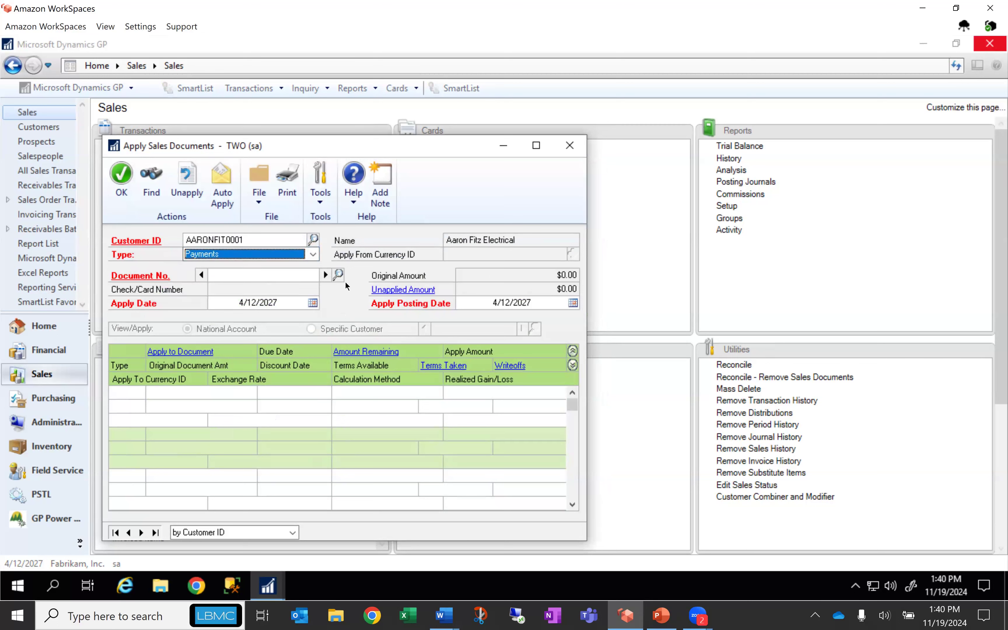
Look through the open cash documents for Aaron Fitz Electrical, checking document codes and amounts remaining, and close the lookup
left_click(338, 275)
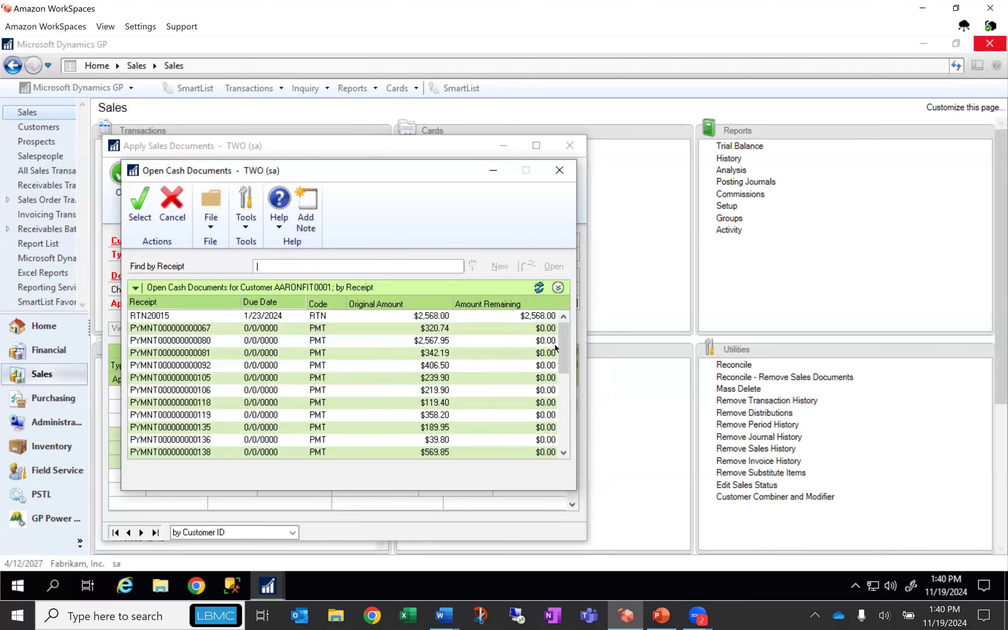
left_click_drag(561, 337, 519, 442)
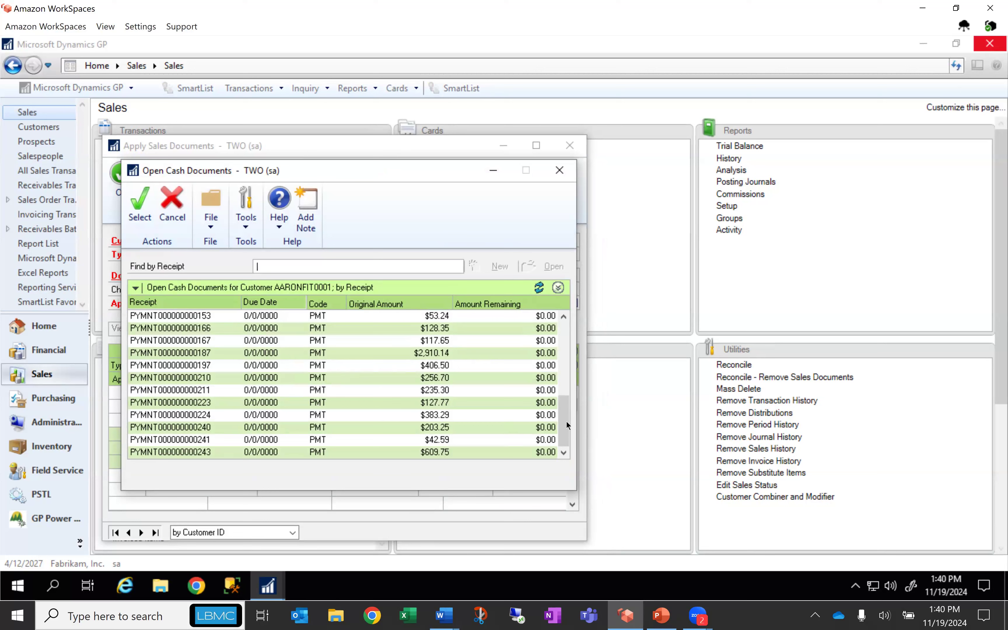
left_click_drag(566, 422, 565, 330)
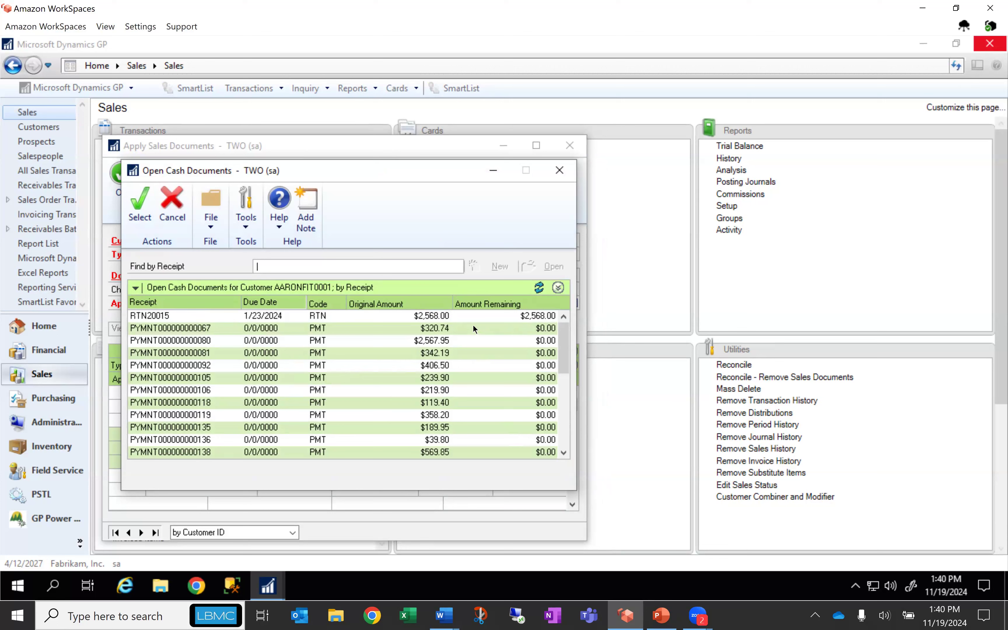
left_click(551, 177)
Change the document type to Returns, apply return RTN20015 to document INVS3008, and confirm the application
left_click(313, 254)
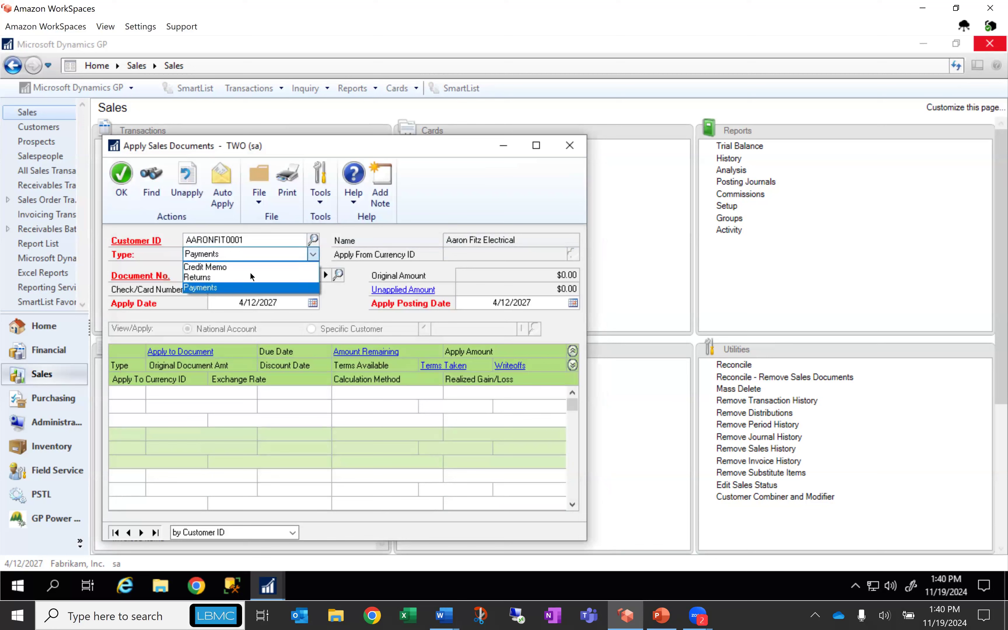
left_click(239, 278)
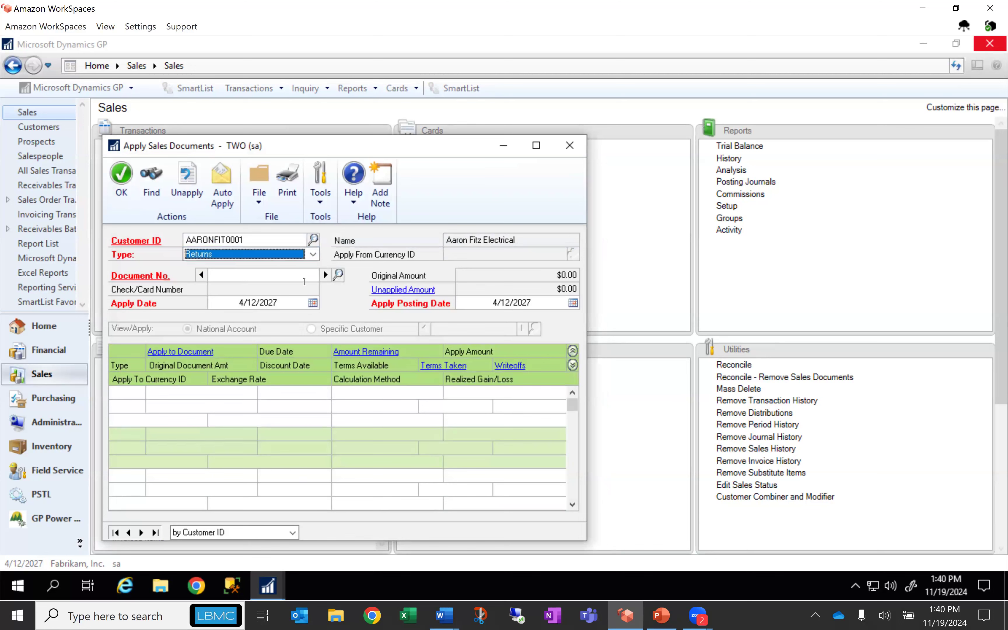
left_click(339, 275)
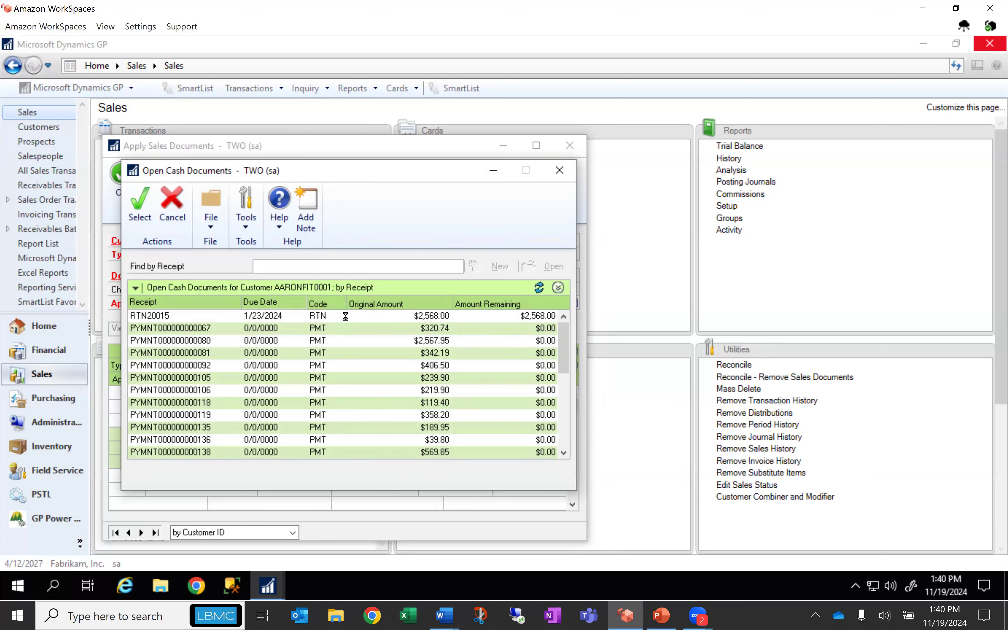
double_click(345, 317)
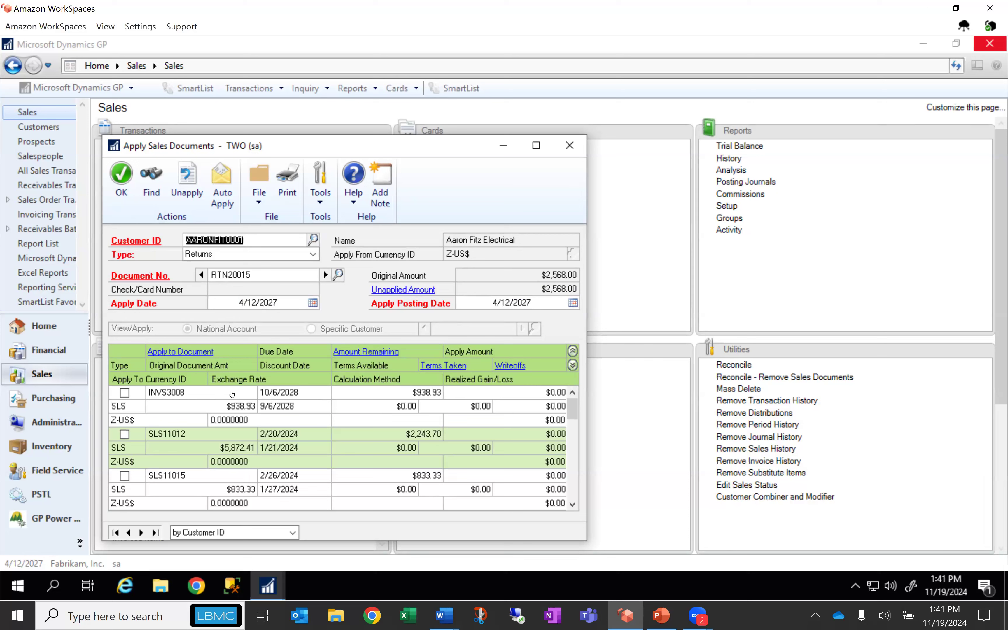
left_click(124, 392)
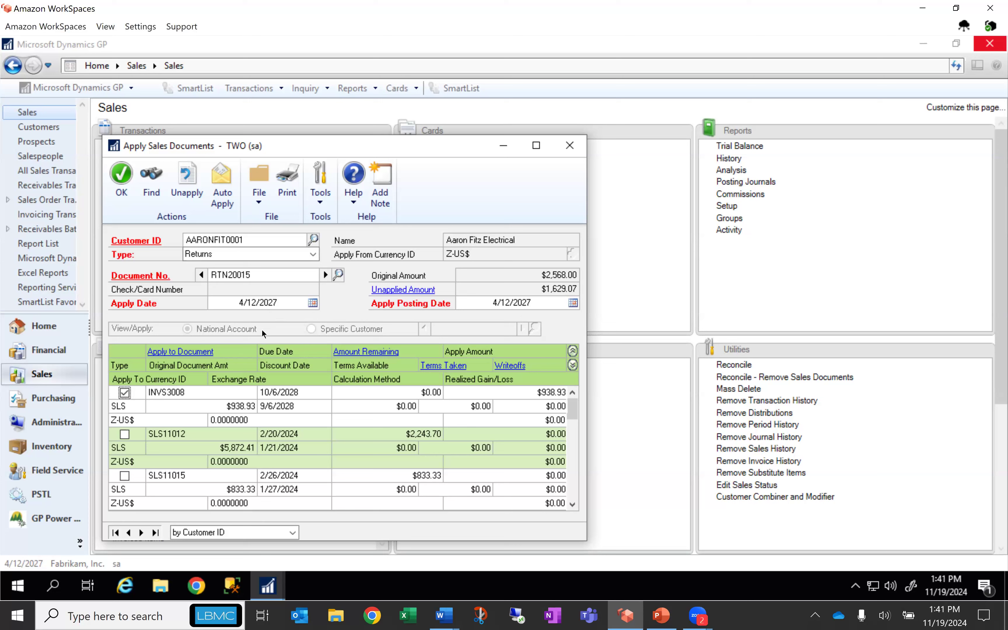
left_click(121, 177)
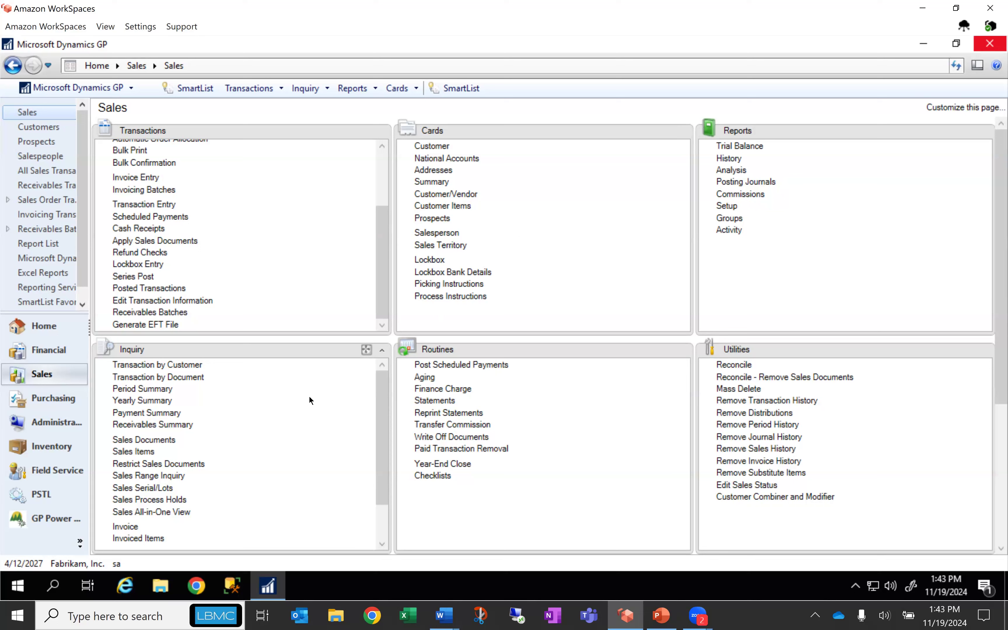
Check the maximum writeoff setting in the customer maintenance options for Aaron Fitz Electrical, and close the customer record
left_click(443, 147)
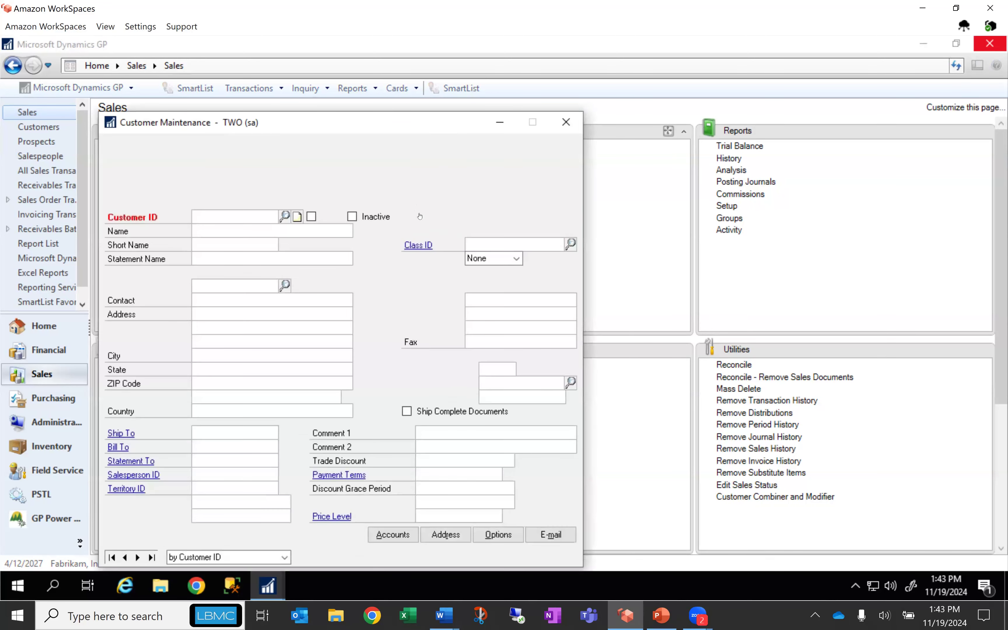
left_click_drag(430, 124, 446, 104)
left_click(131, 541)
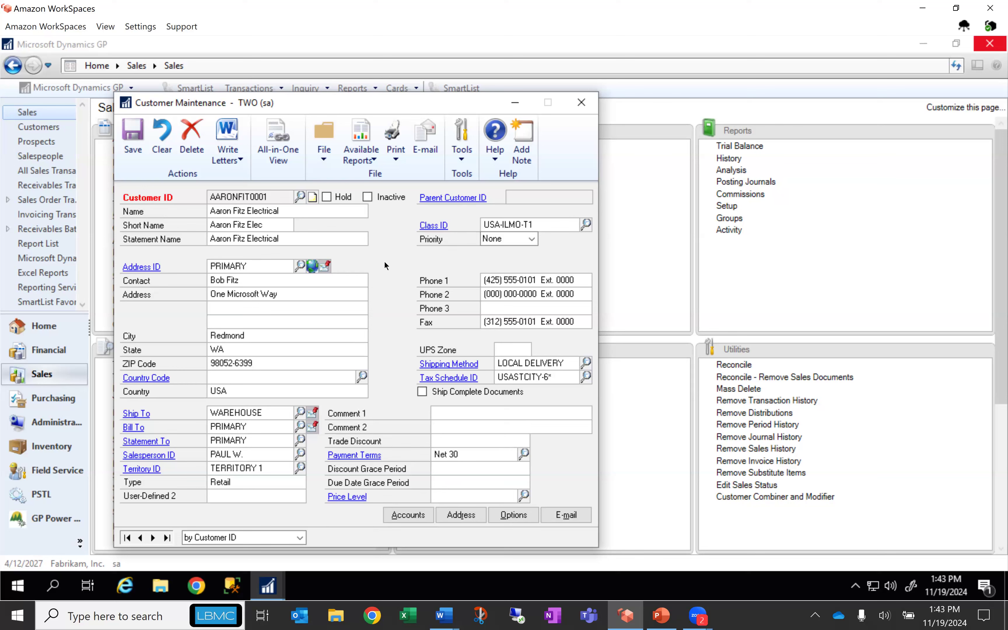
left_click(512, 516)
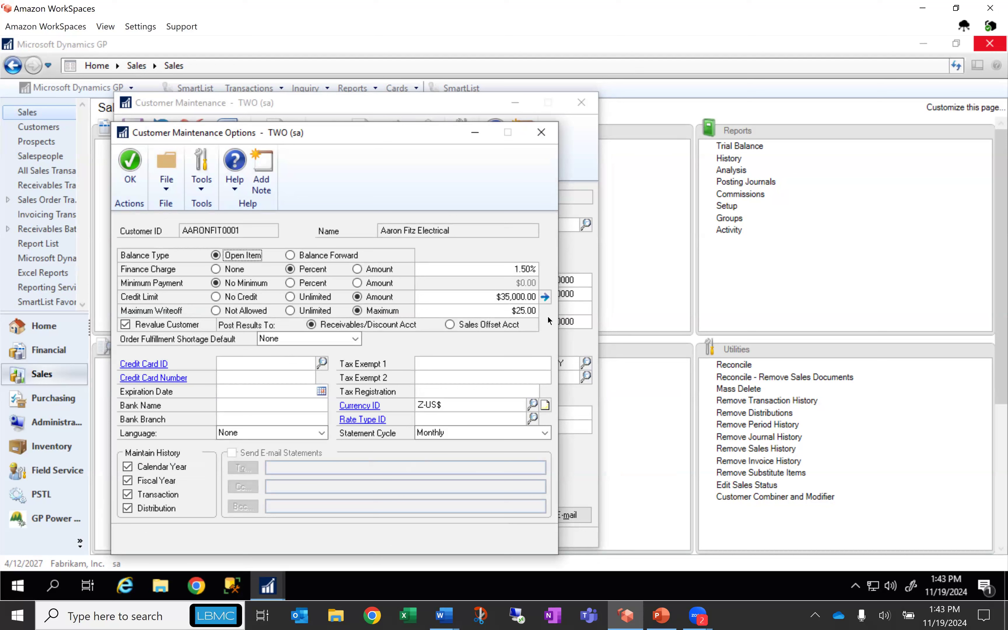
left_click(544, 134)
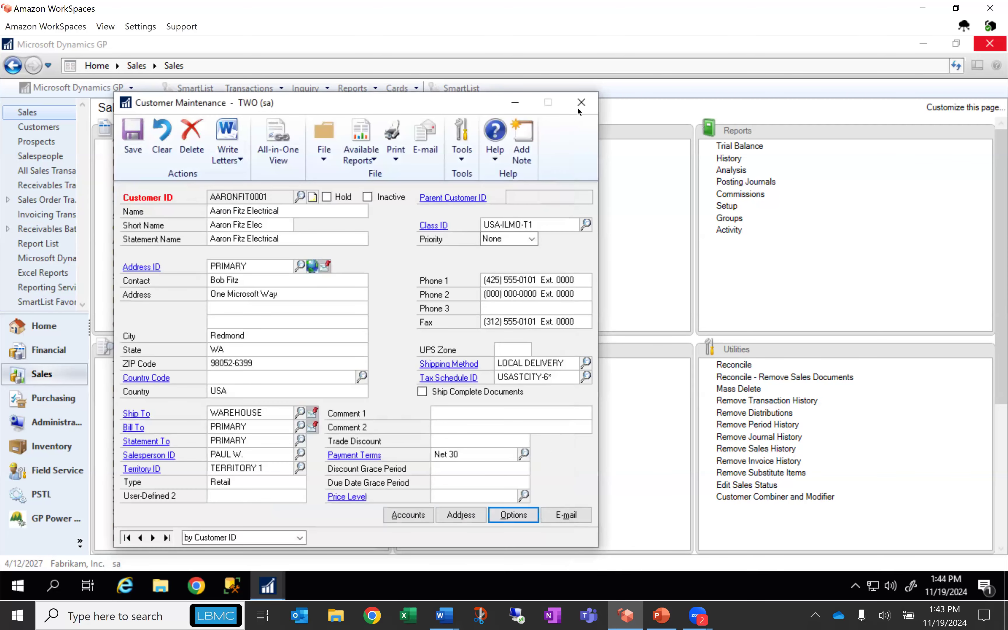
left_click(581, 102)
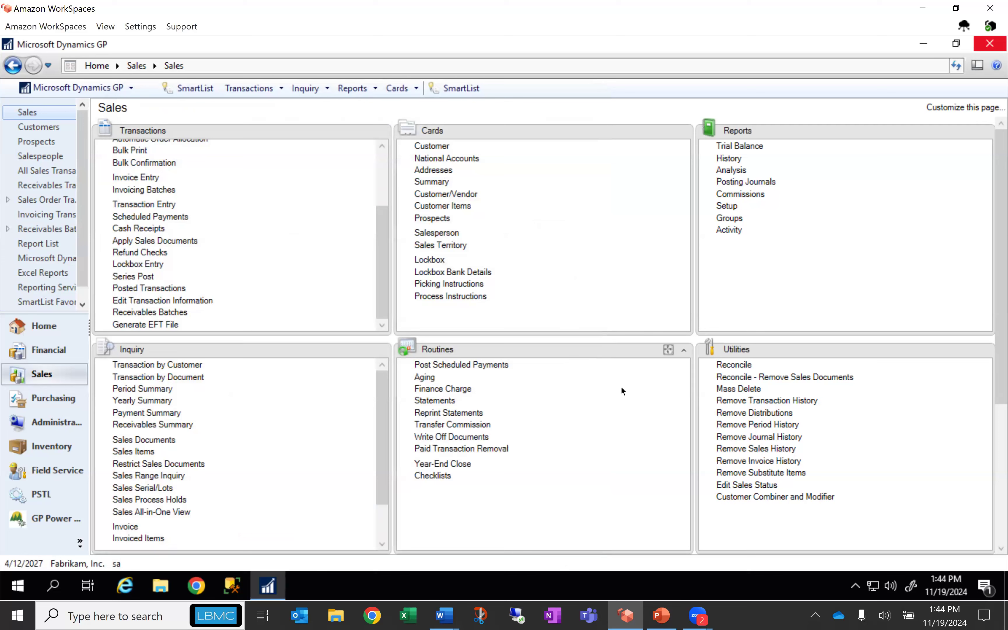
Open Write Off Documents and review the available writeoff types and the choices for creating one writeoff per customer or document
left_click(485, 436)
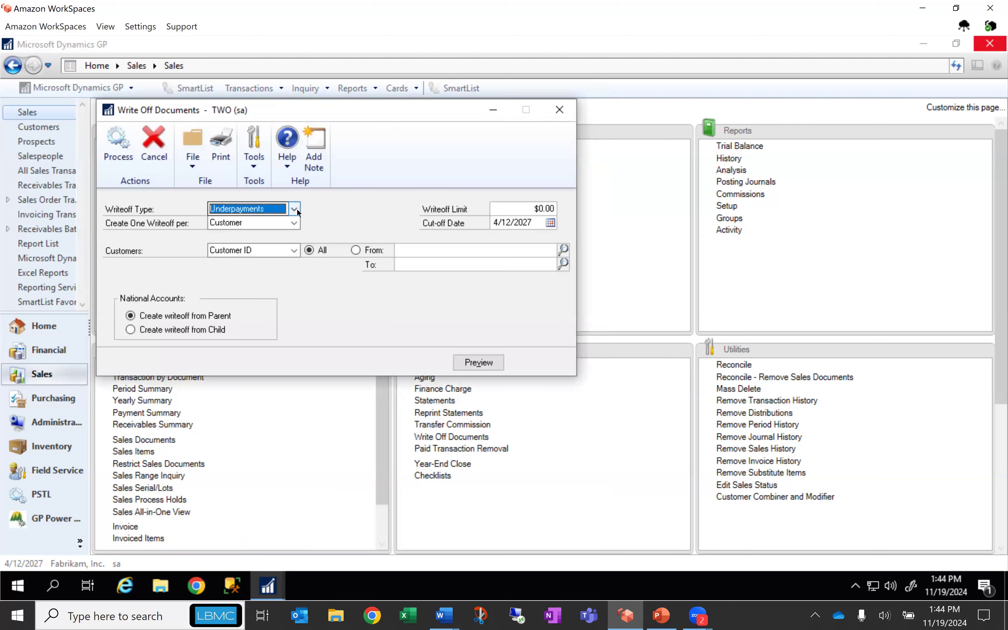
left_click(295, 209)
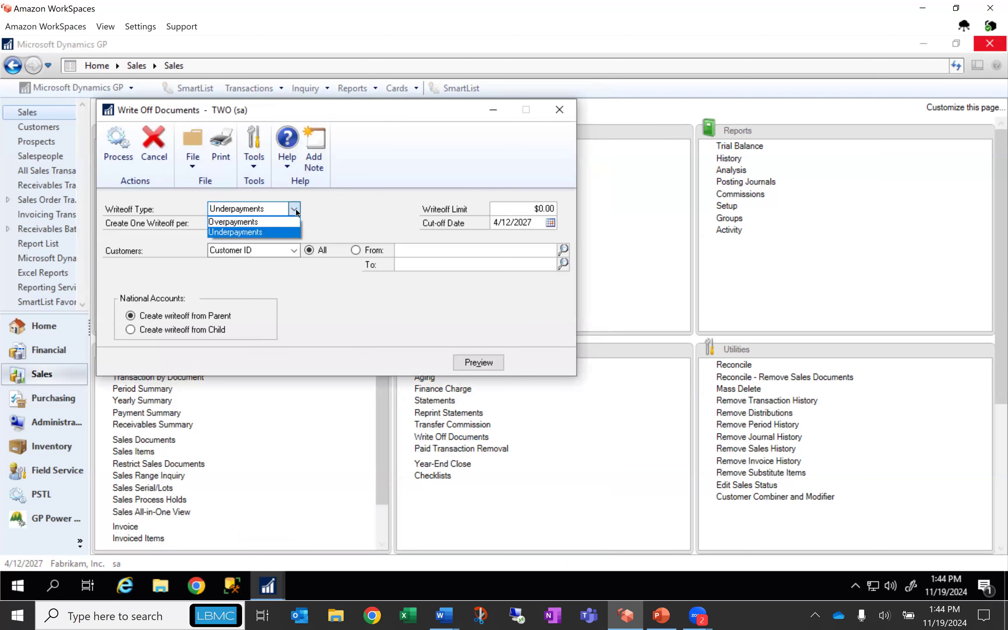
left_click(329, 212)
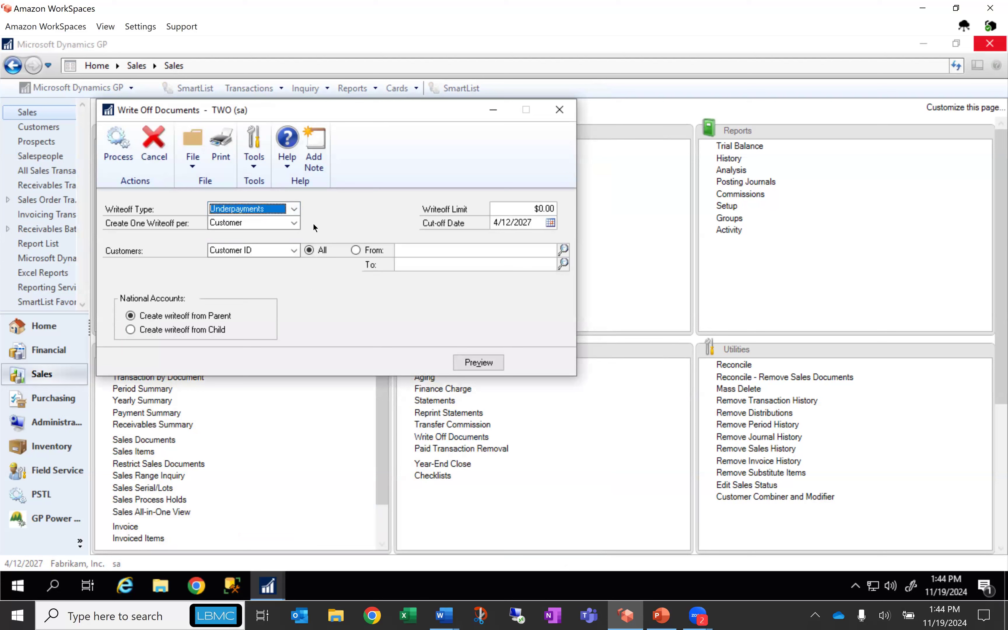
left_click(295, 224)
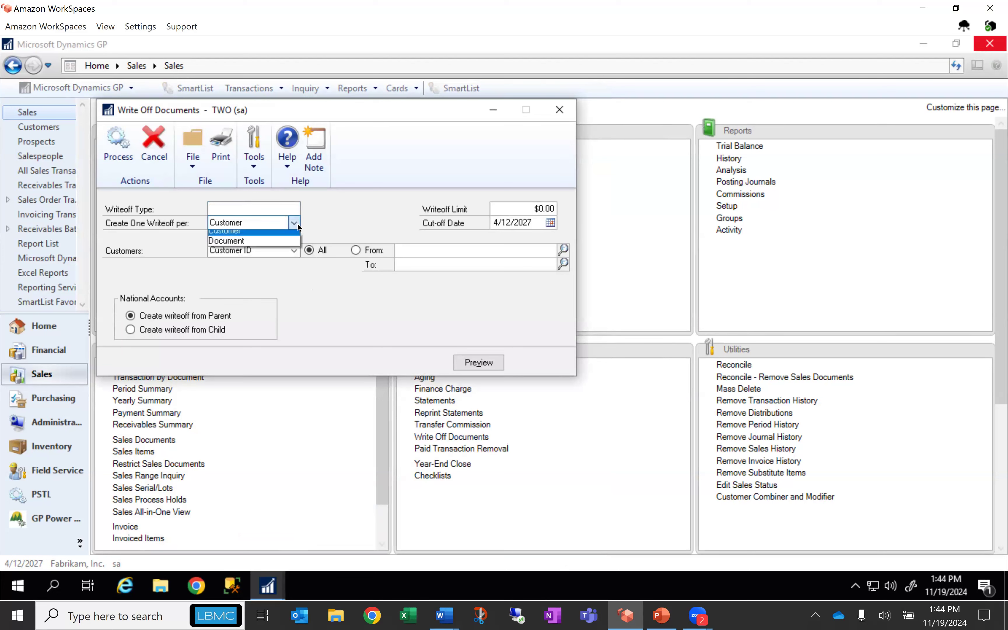
left_click(323, 217)
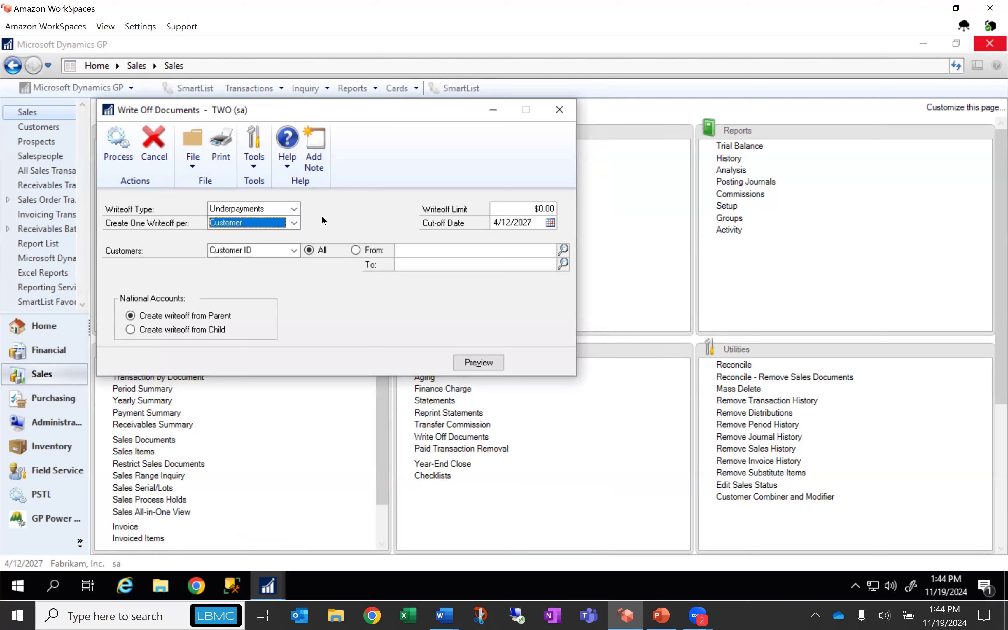
Set the writeoff limit to $25.00 and restrict the customer range to Aaron Fitz Electrical
left_click(502, 208)
type("25")
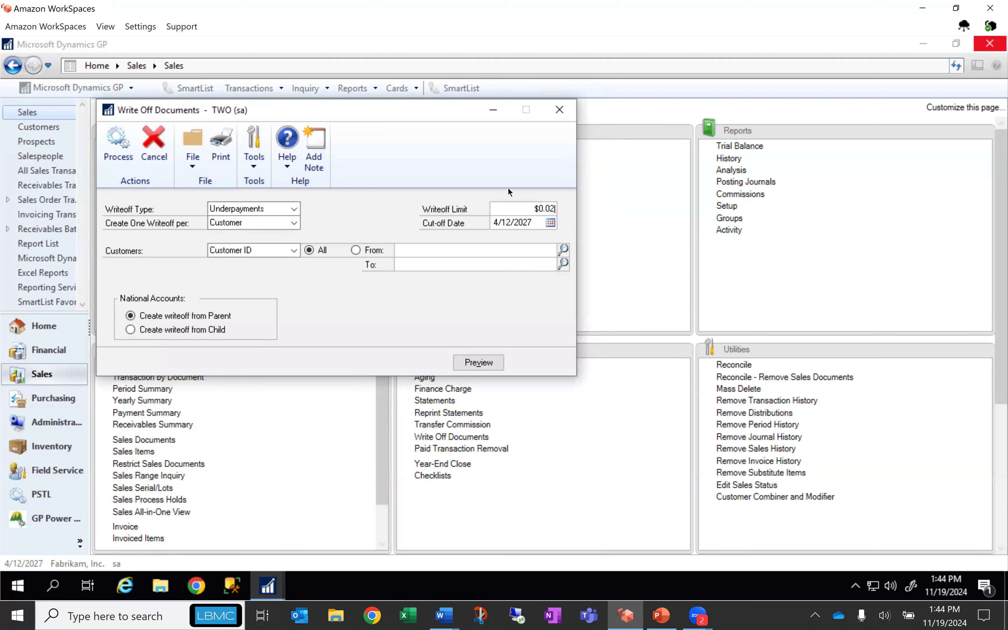
key("Tab")
left_click(294, 251)
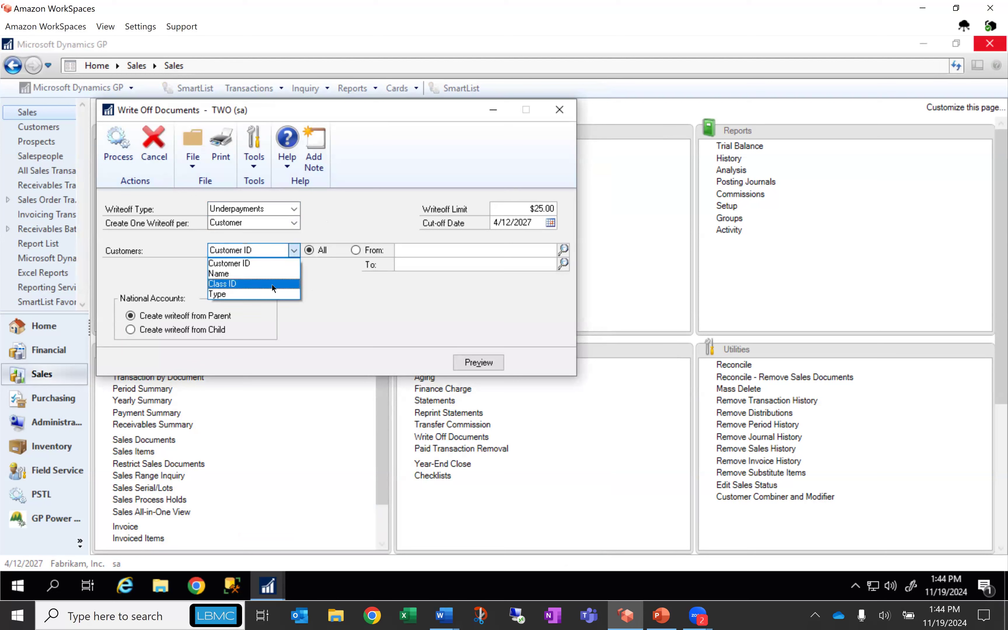
left_click(357, 304)
left_click(564, 249)
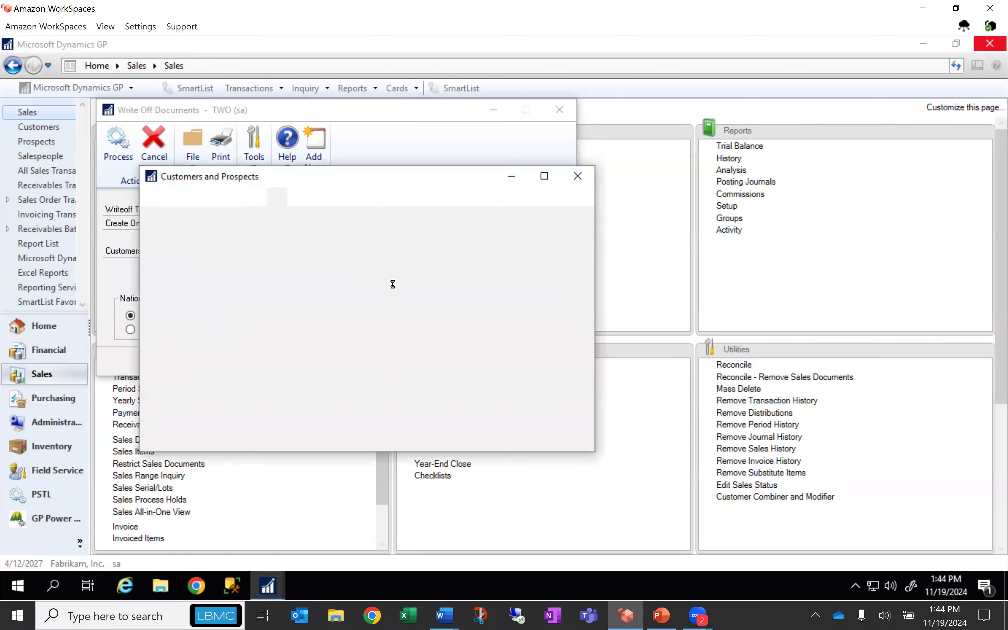
double_click(277, 324)
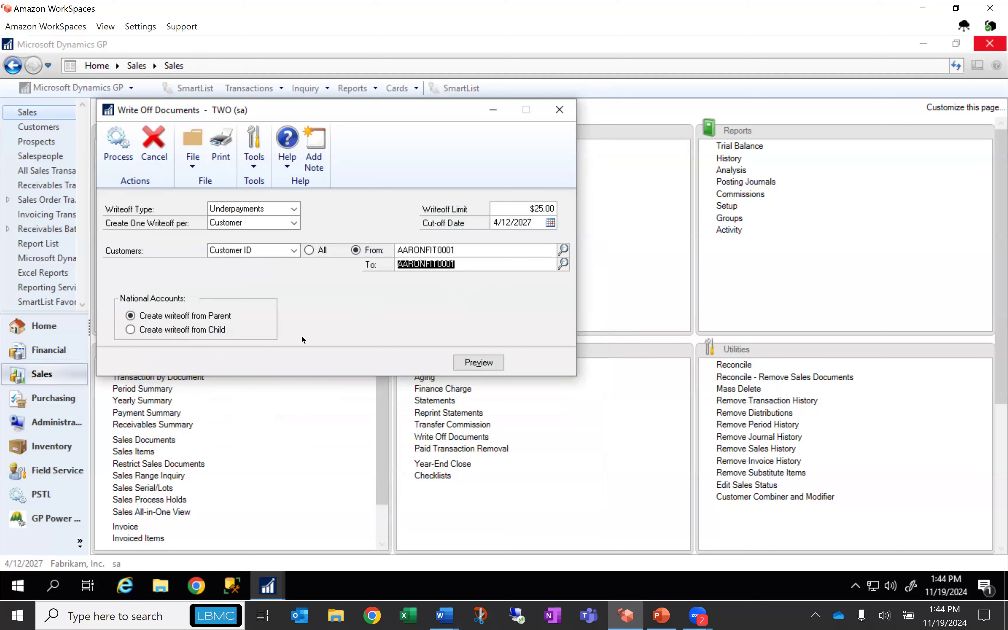
Preview the underpayment writeoffs for the selected customer, and close the write-off windows without processing
left_click(481, 363)
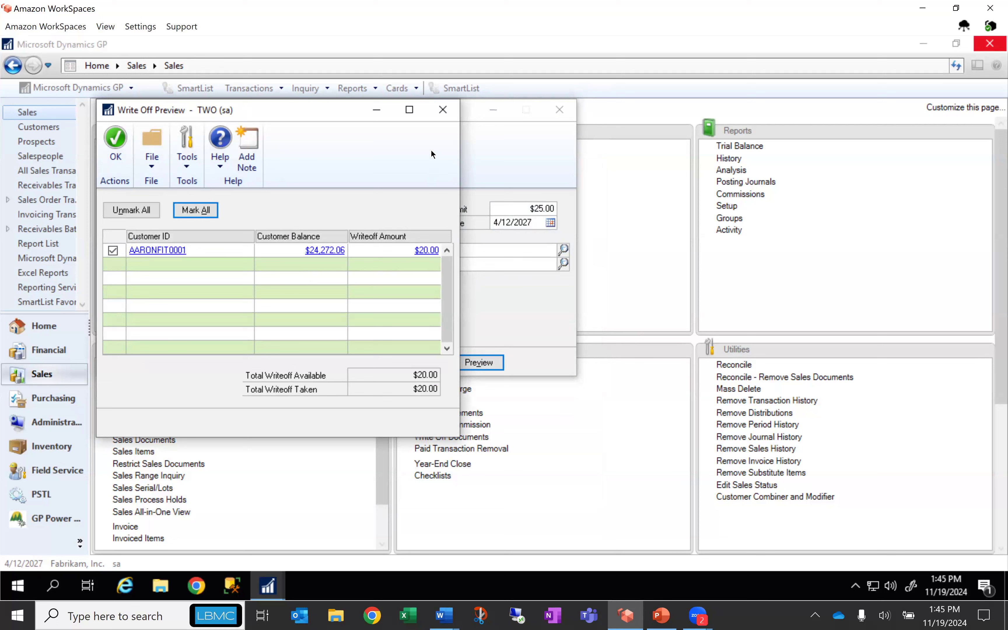
left_click(442, 113)
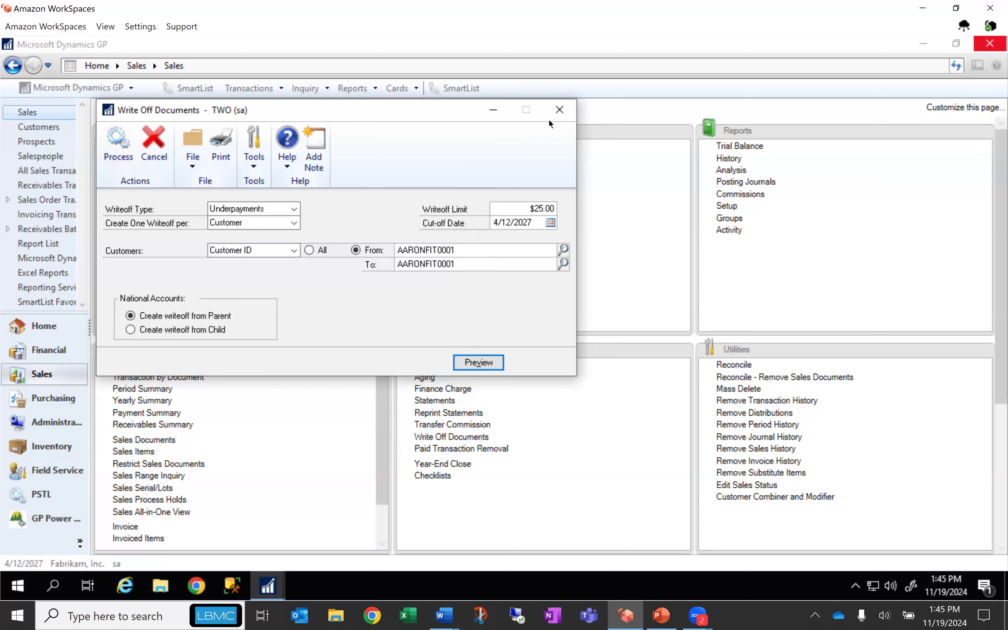
left_click(568, 119)
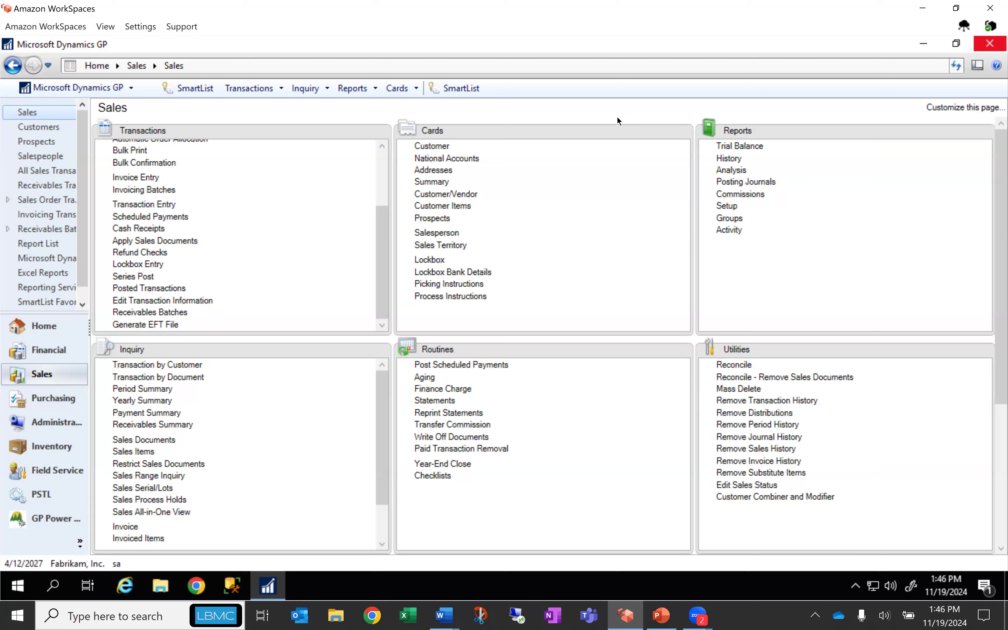
Review the balance type and Maintain History settings in the customer options for Aaron Fitz Electrical, and close the record
left_click(437, 146)
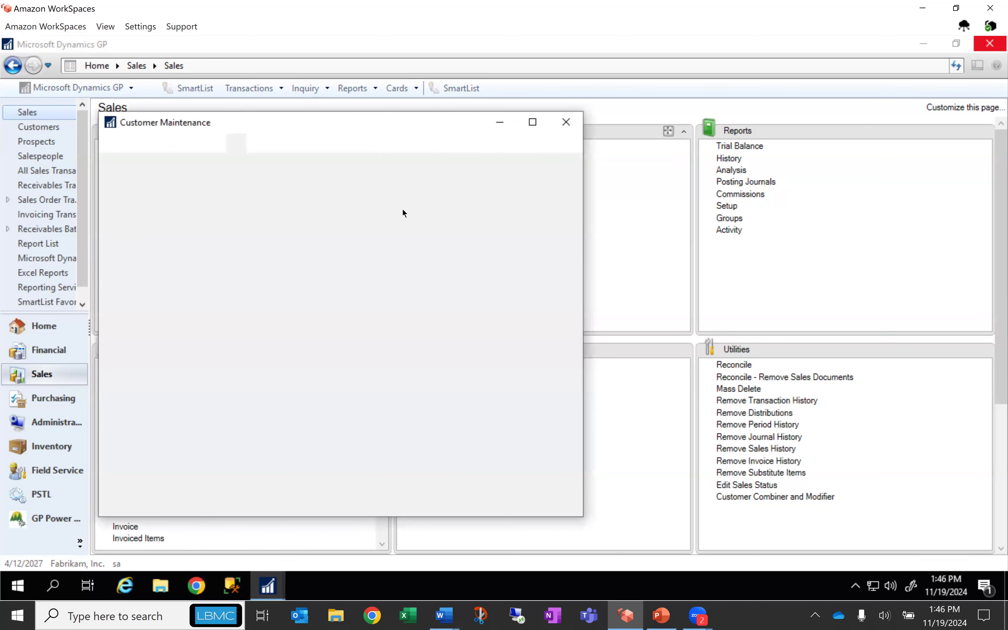
left_click(112, 558)
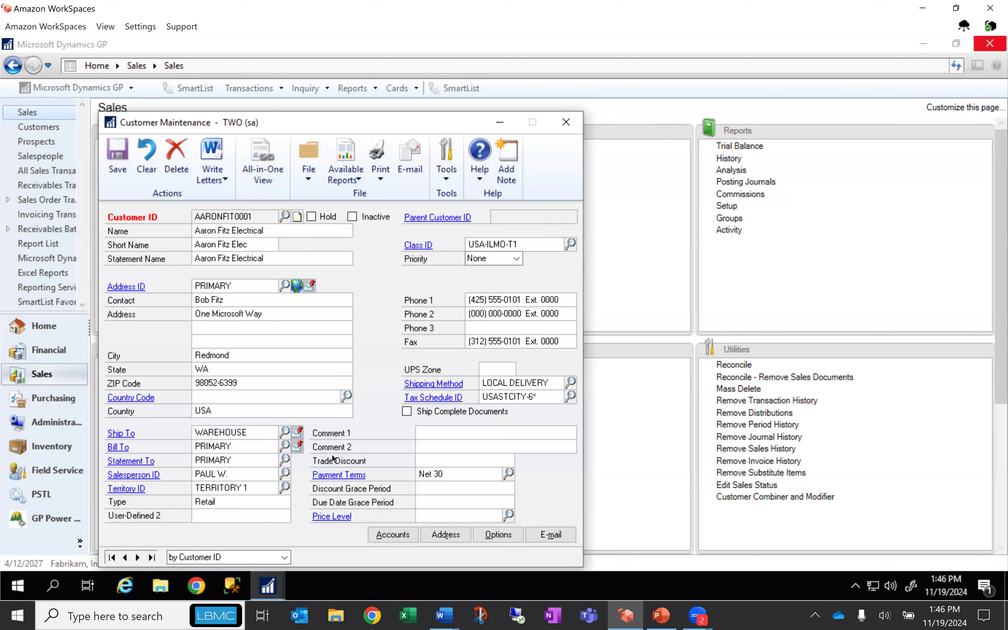
left_click(498, 536)
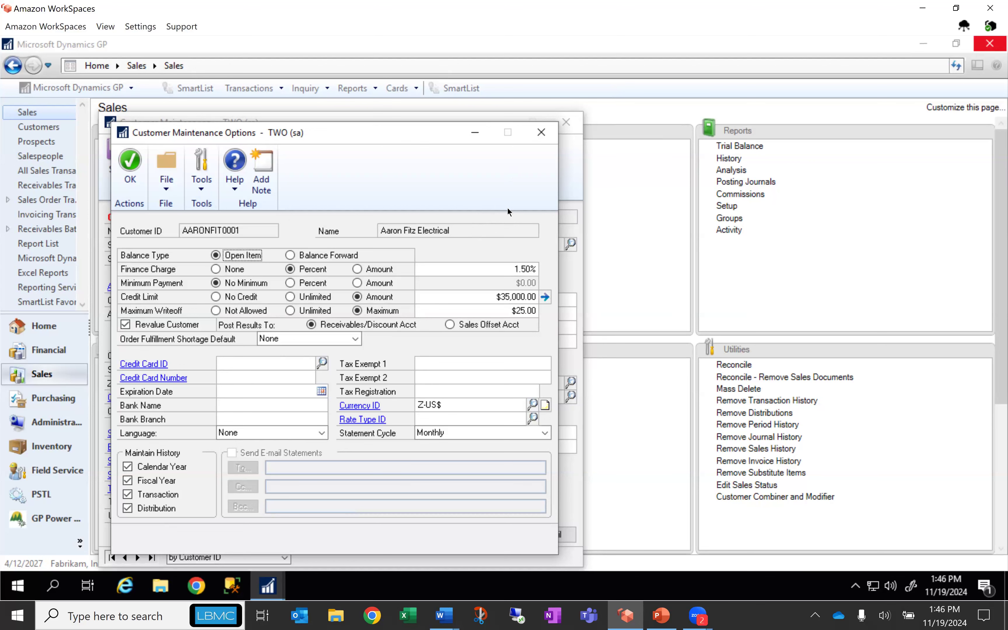
left_click(542, 133)
left_click(566, 123)
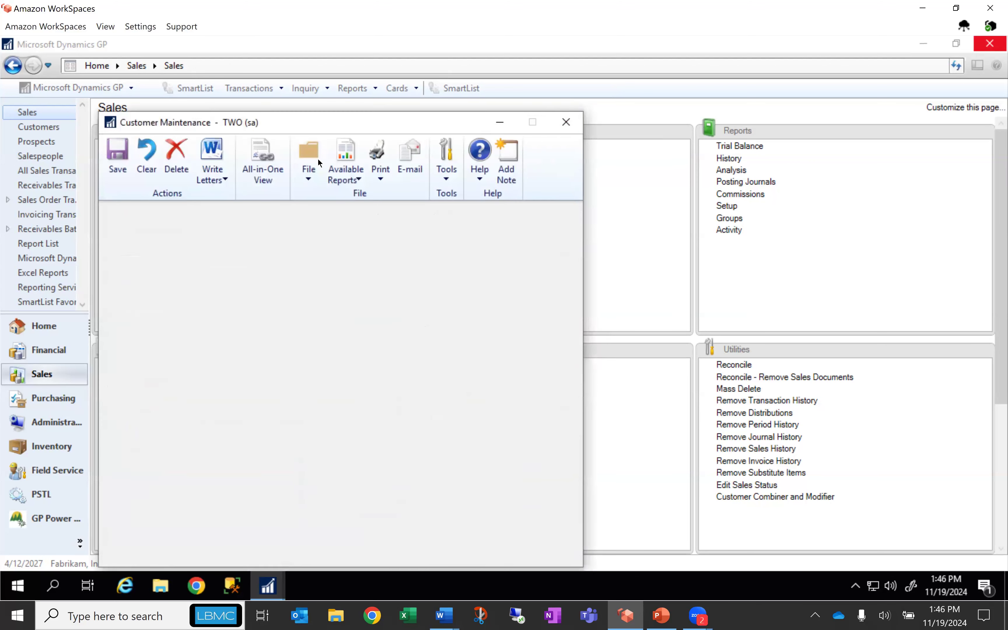
Open SmartList and display the default list of all customers in the Sales folder
left_click(111, 86)
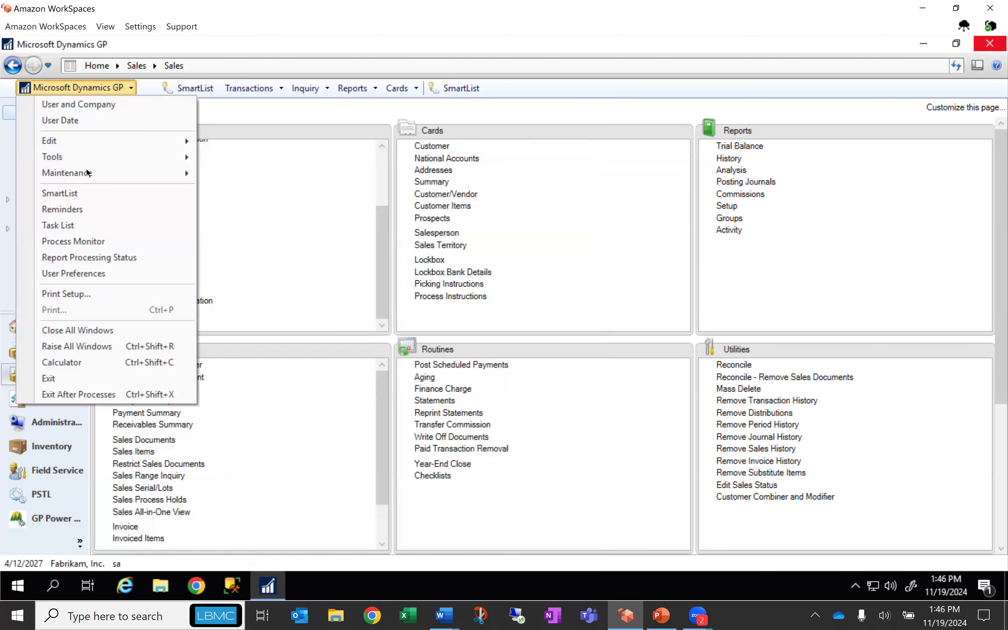
left_click(90, 191)
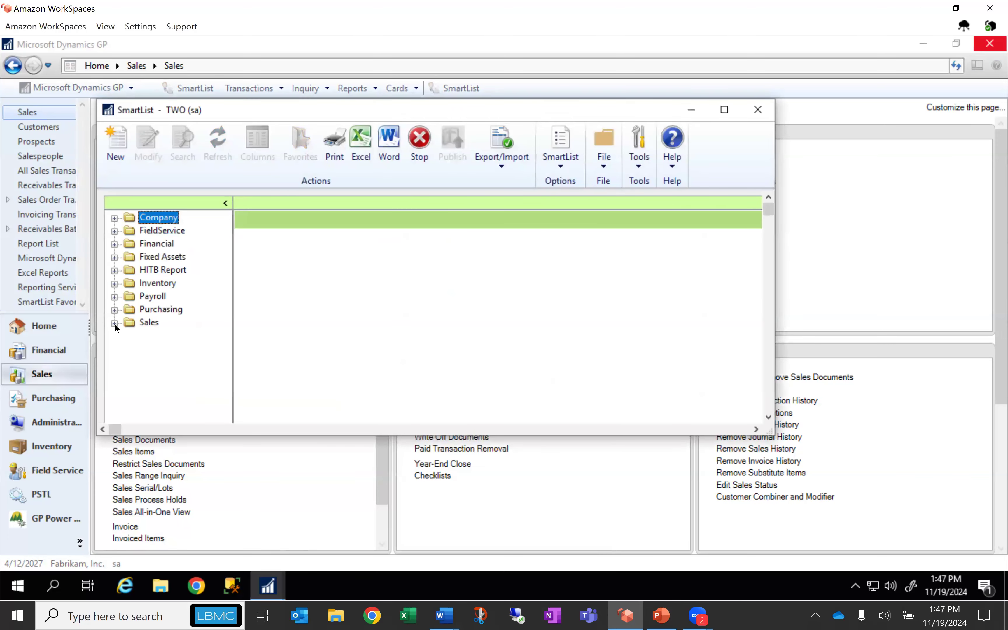
left_click(114, 323)
left_click(130, 350)
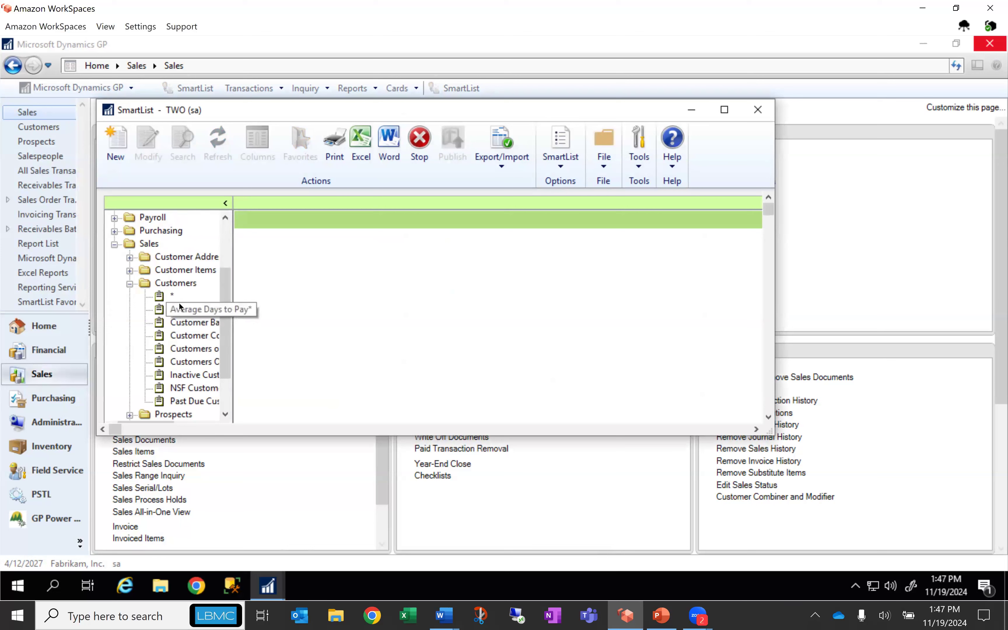
left_click(174, 296)
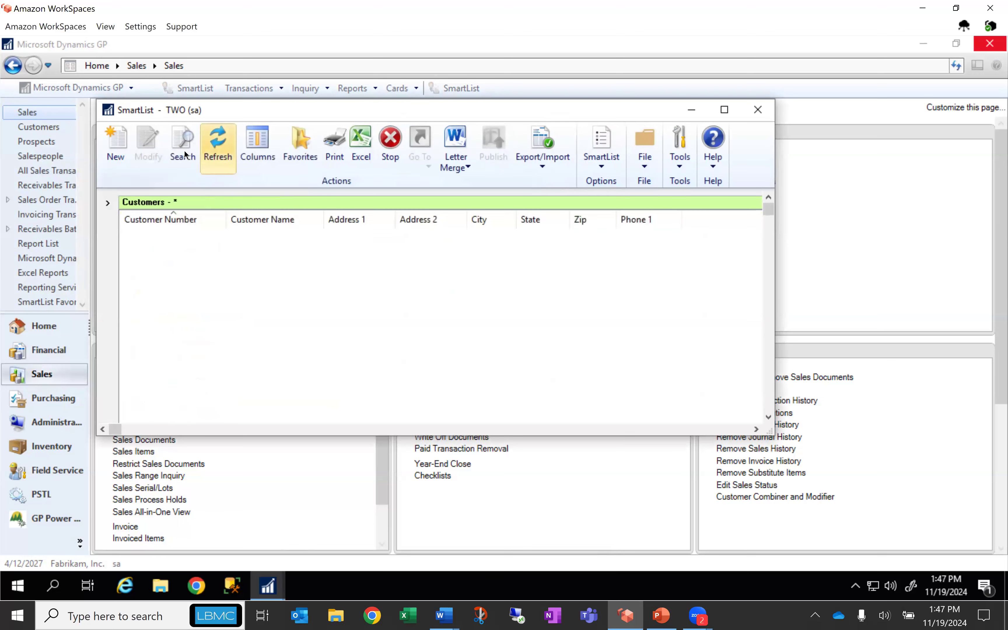
Open the customer search and browse all available columns for the first search definition, as far as the Keep history fields
left_click(183, 146)
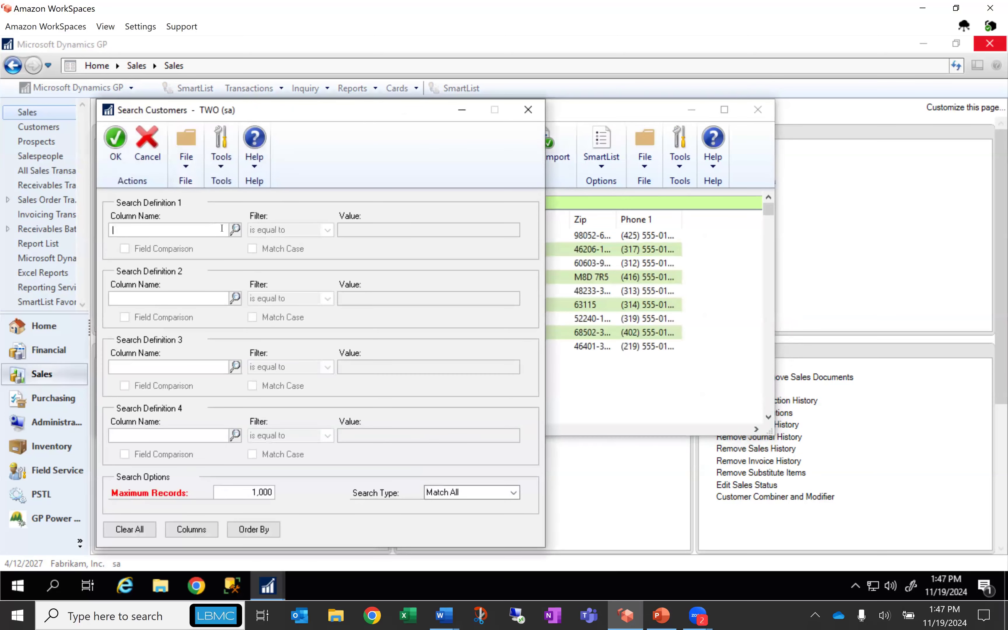
left_click(239, 232)
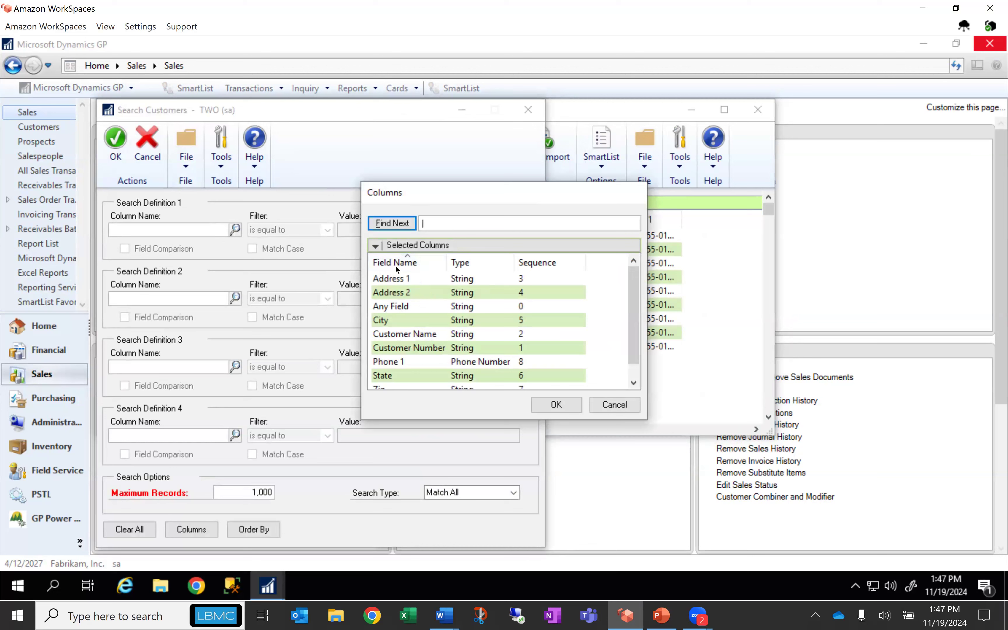
left_click(376, 246)
left_click(383, 280)
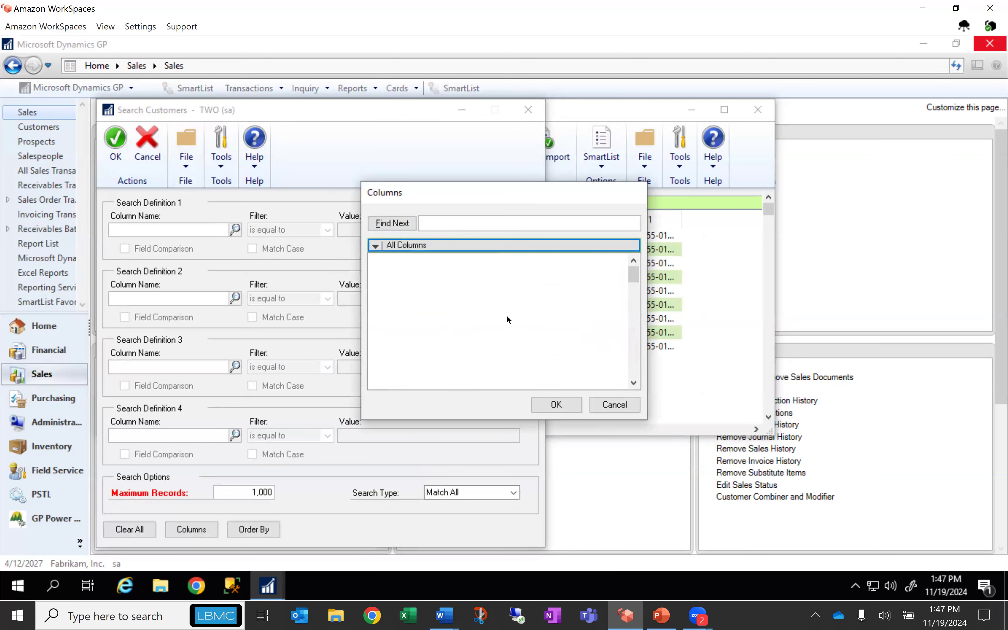
scroll(636, 354, "down", 10)
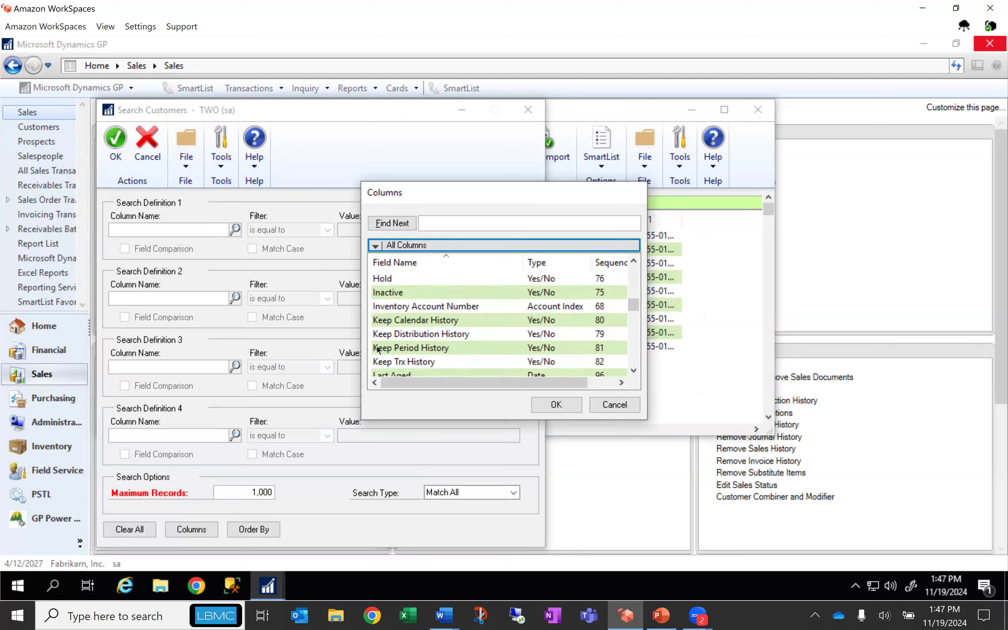
Examine the Keep Calendar, Distribution, Period and Trx History columns, and close the search and SmartList without choosing any
left_click(410, 320)
left_click(415, 337)
left_click(415, 351)
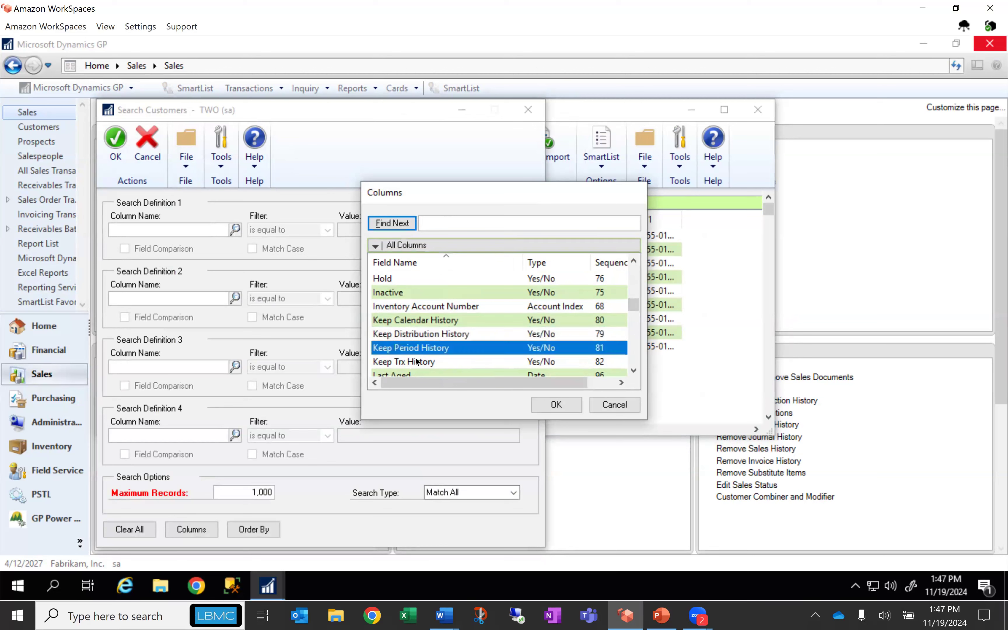
left_click(415, 358)
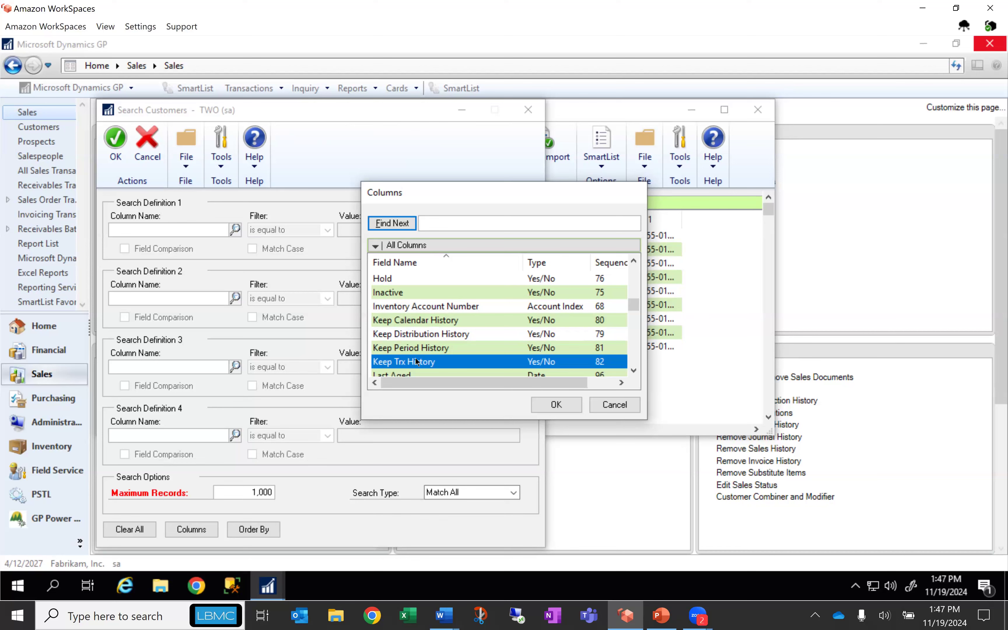
left_click(613, 404)
left_click(528, 109)
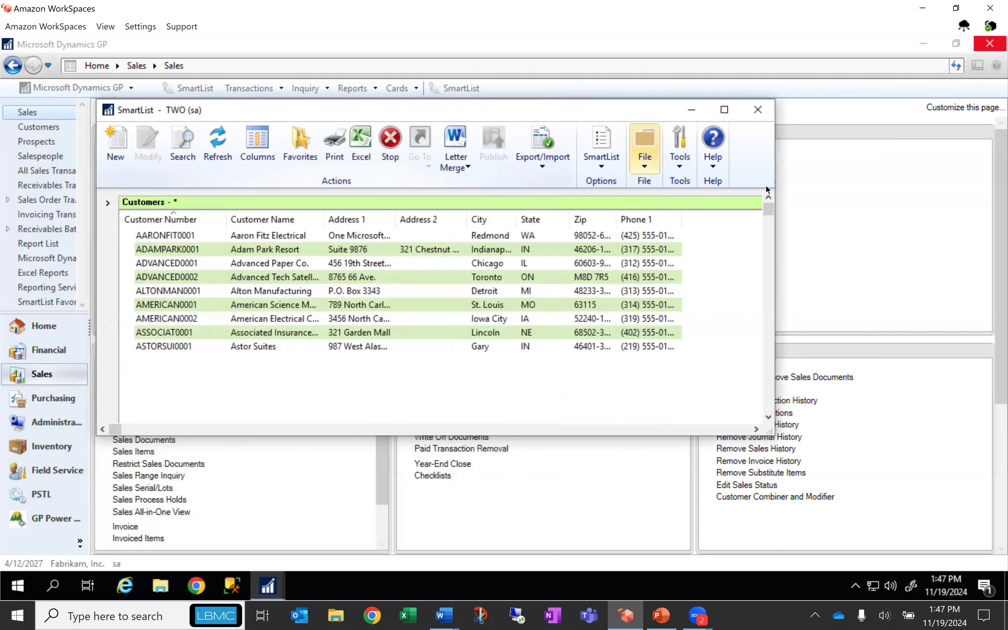
left_click(759, 114)
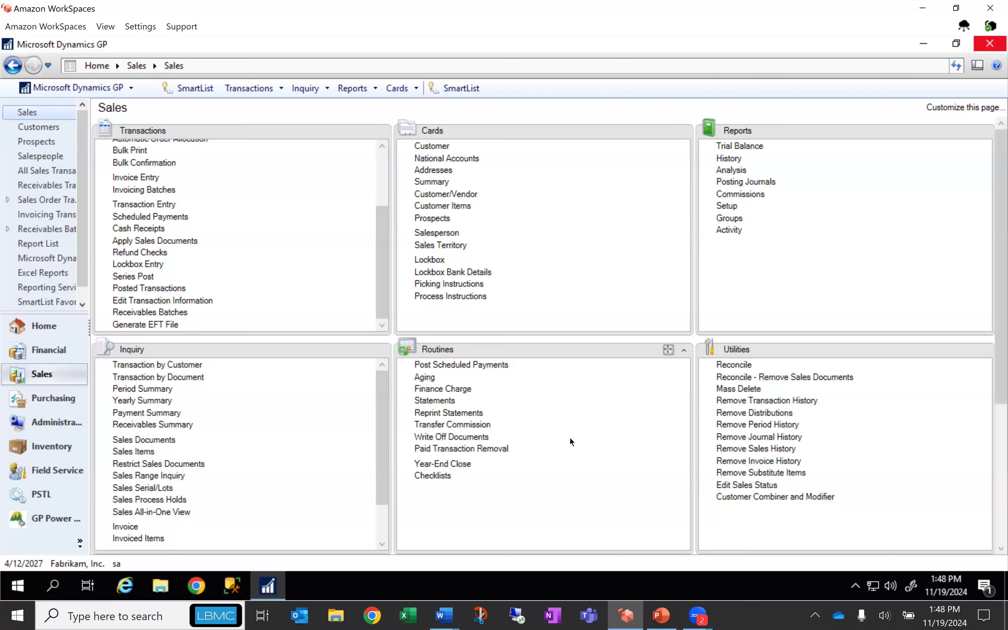
Open Paid Transaction Removal in the Sales routines and review the available customer range types, leaving by Customer ID selected
left_click(498, 450)
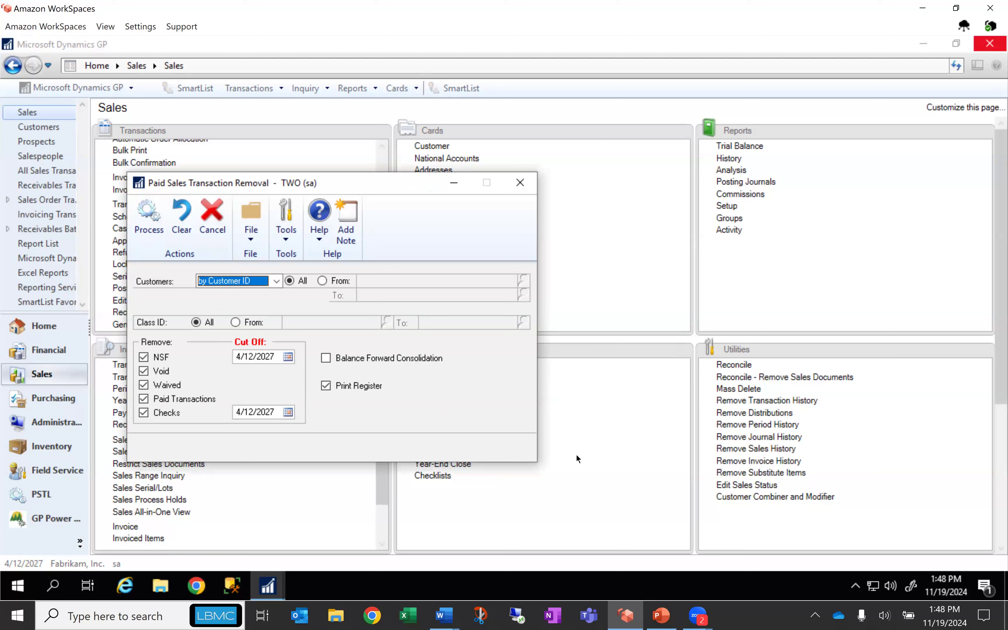
left_click(277, 282)
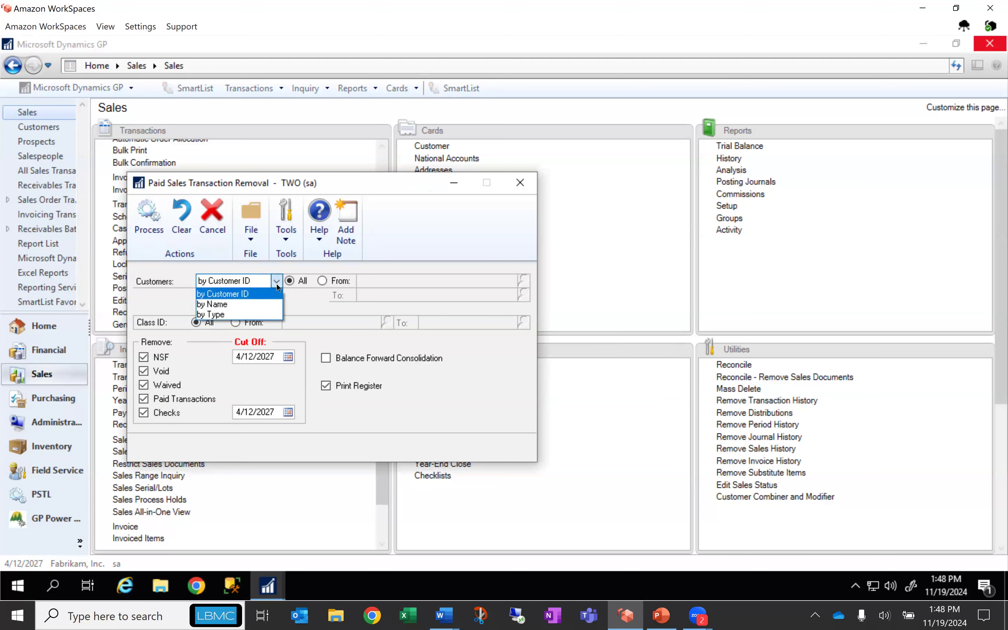
left_click(308, 304)
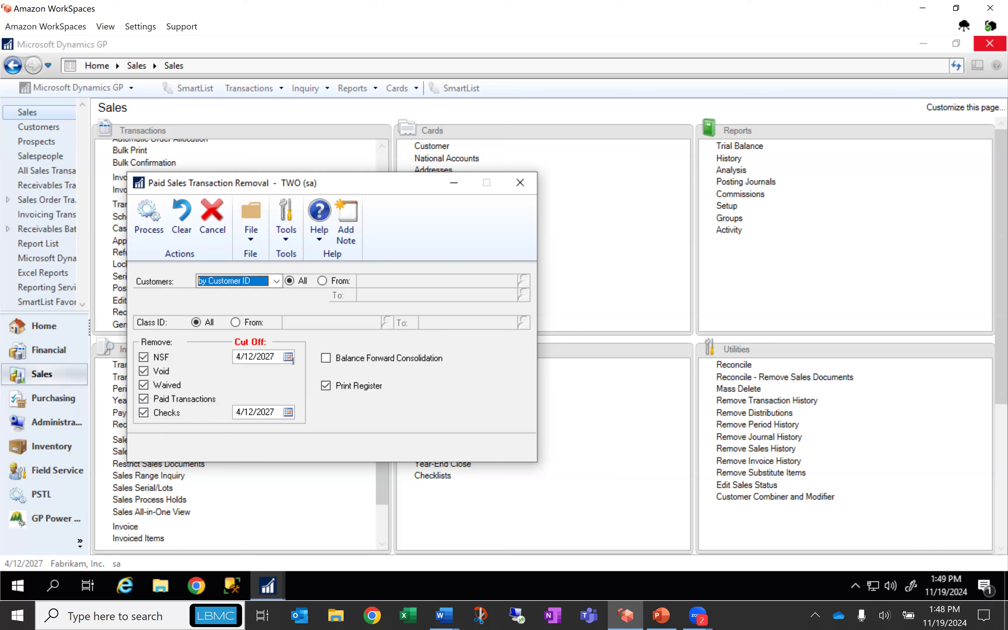
Set both the transaction and check cutoff dates to 3/12/2027, and close the Paid Sales Transaction Removal window without processing
left_click(266, 357)
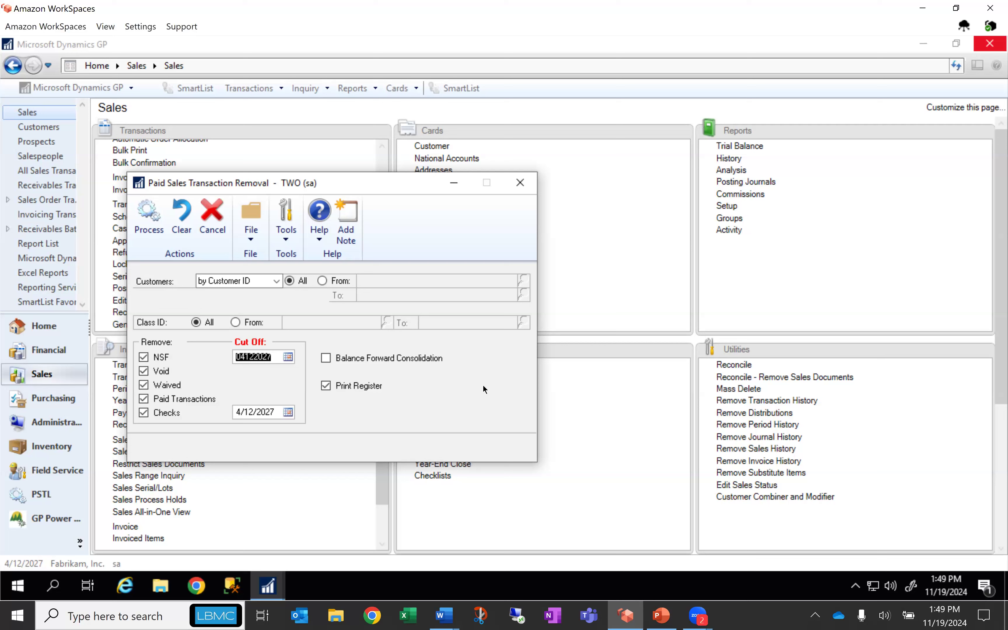
type("03122027")
key("Tab")
left_click(258, 418)
type("03122027")
key("Tab")
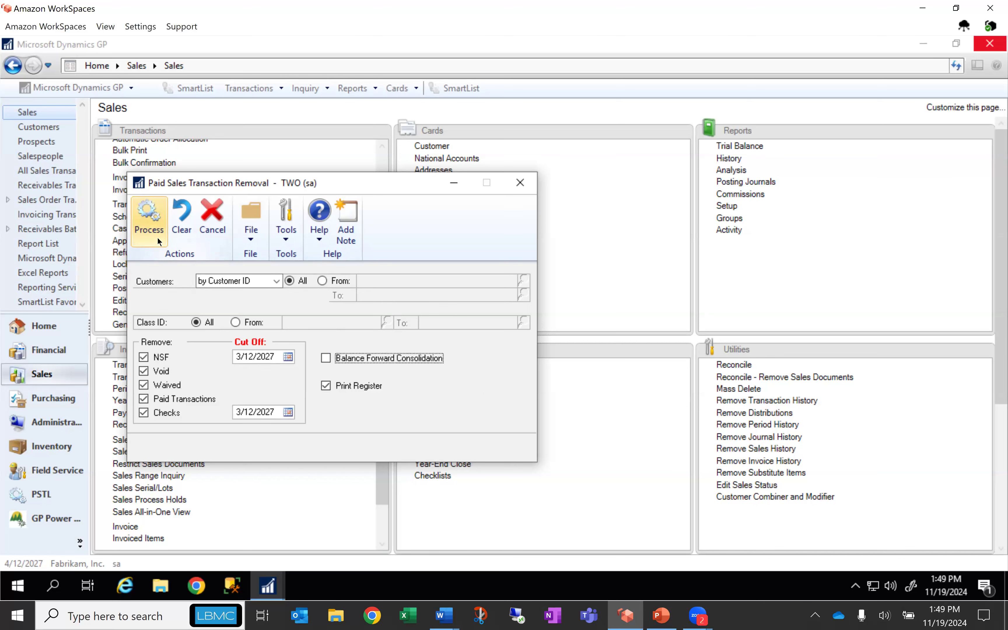
left_click(521, 183)
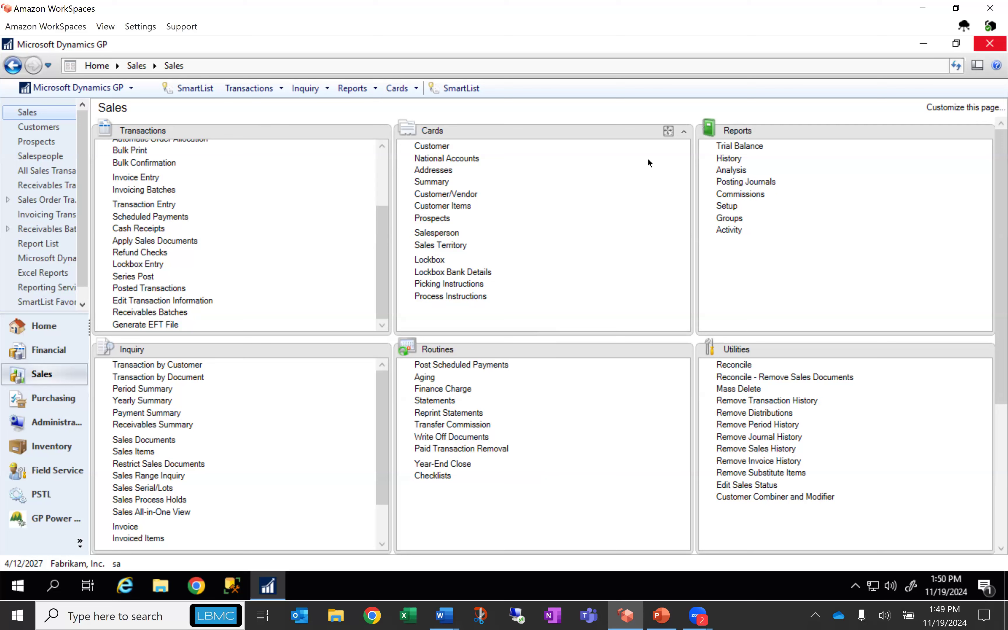
Open the receivables trial balance reports, select Historical Aged Trial Balance to view its saved options, and close the window
left_click(752, 148)
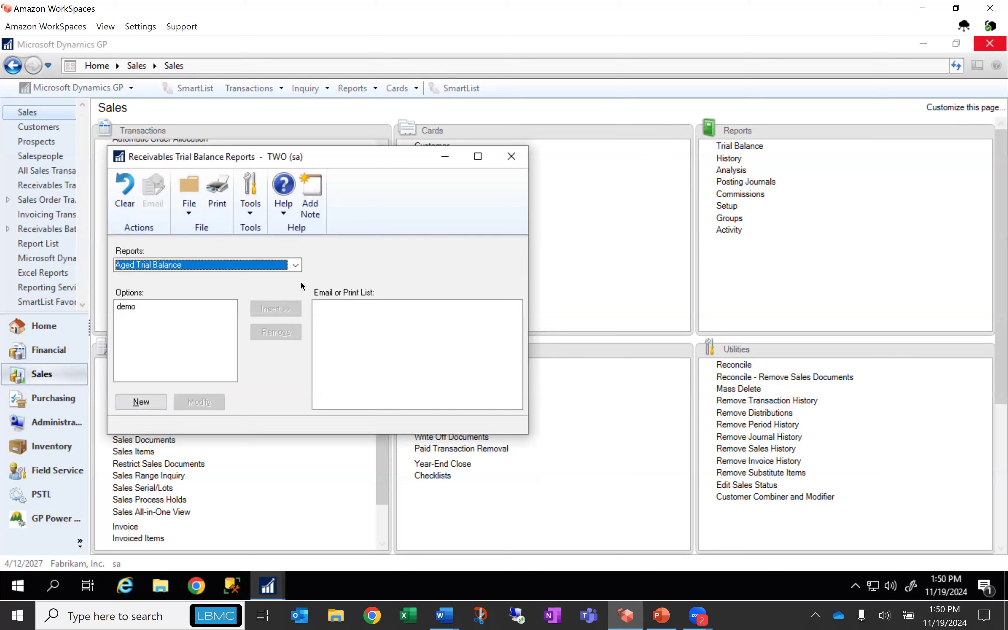
left_click(296, 265)
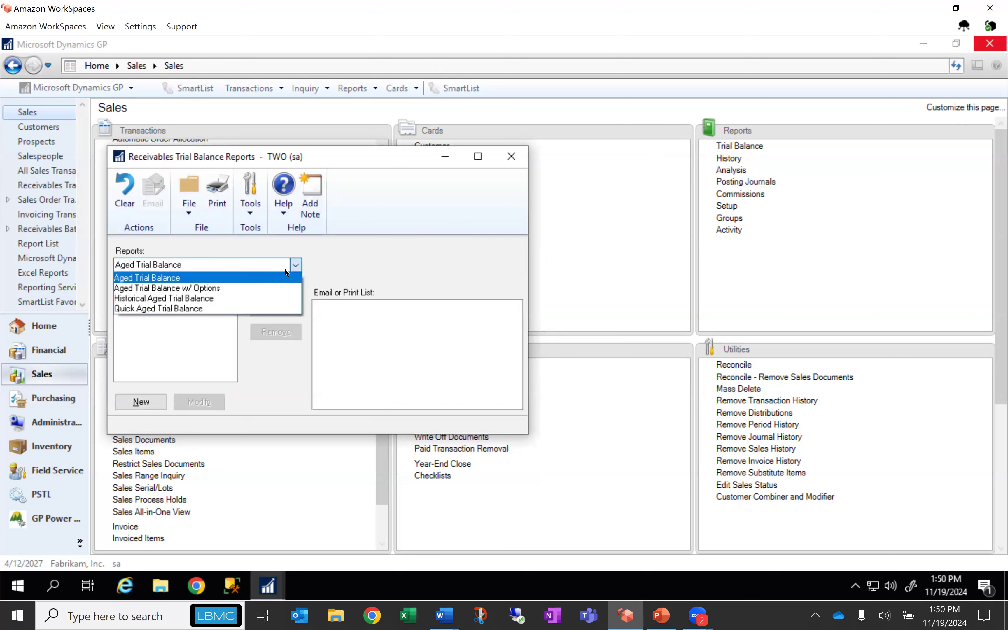
left_click(225, 300)
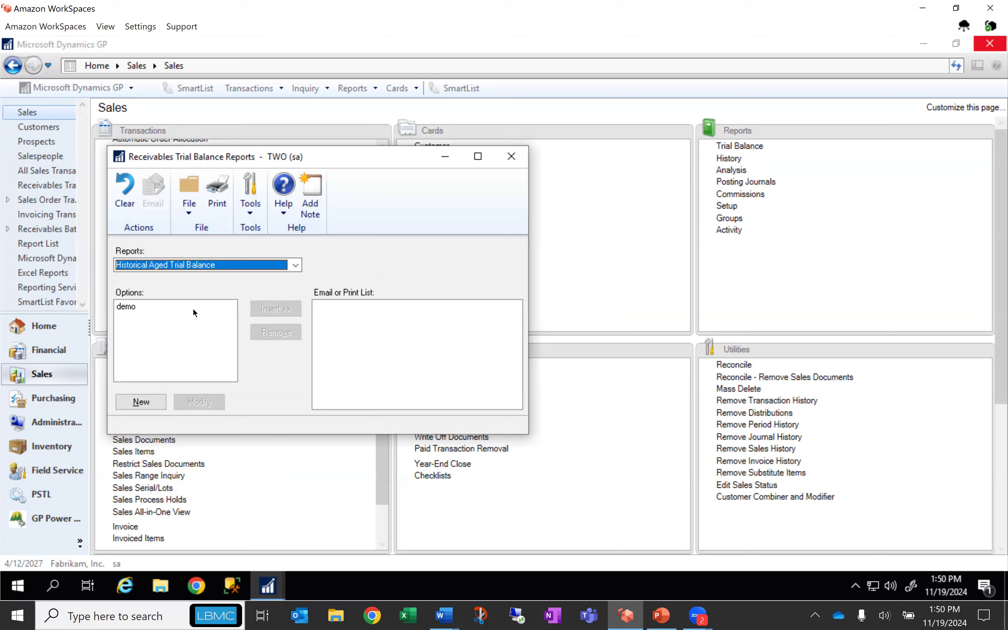
left_click(512, 157)
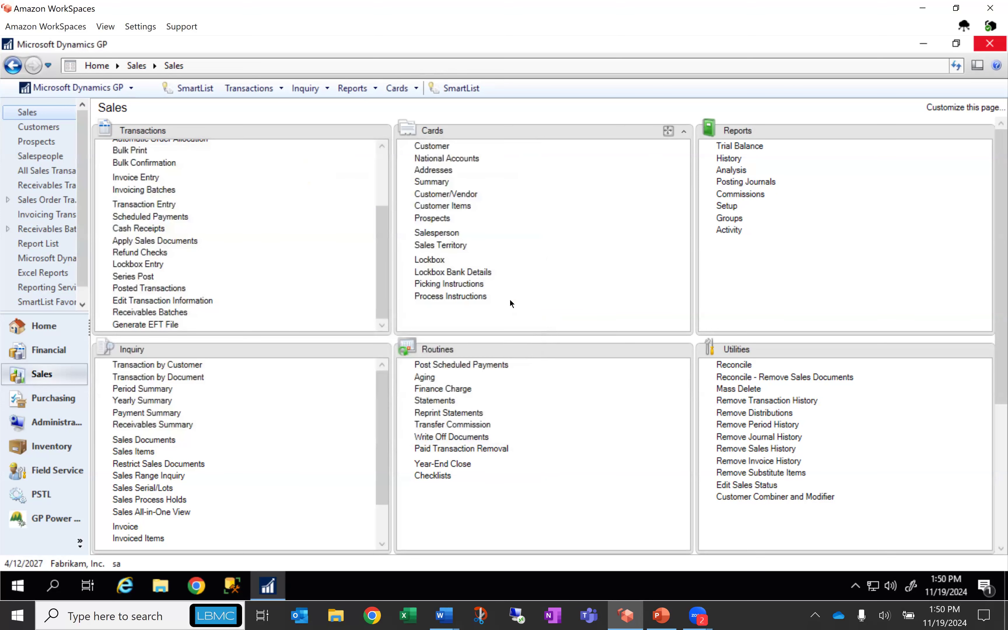
Switch to the PowerPoint presentation and advance from the Receivables Management checklist to the Unapplied Documents Report slide
left_click(661, 616)
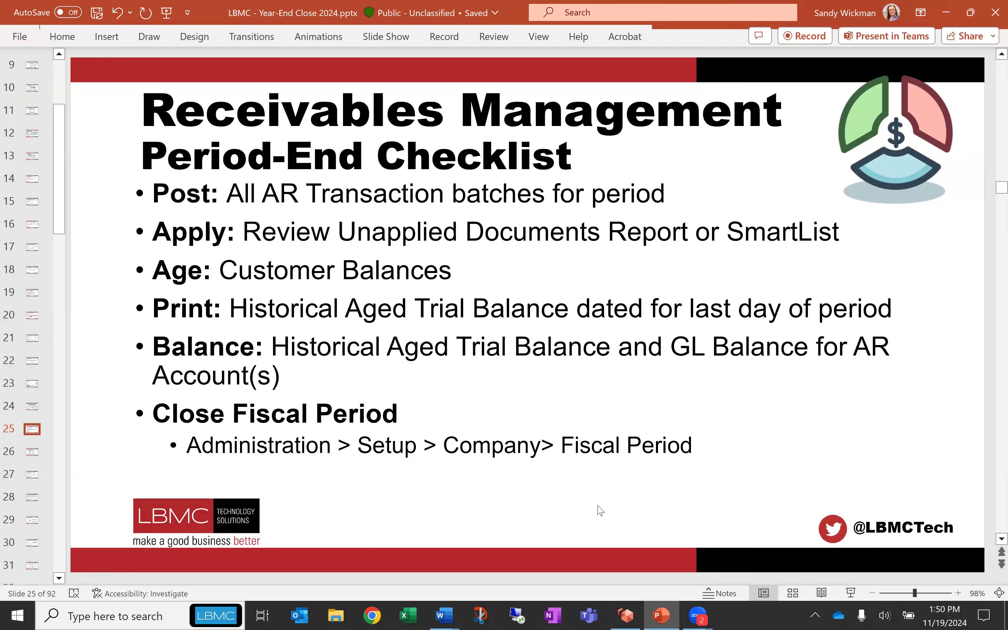
scroll(599, 510, "down", 1)
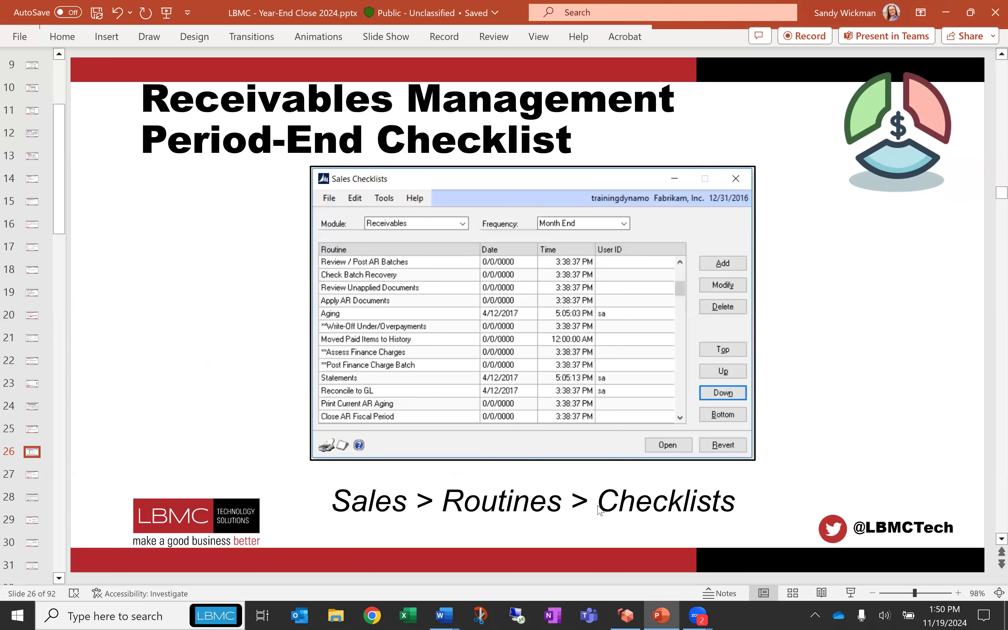
scroll(600, 510, "down", 1)
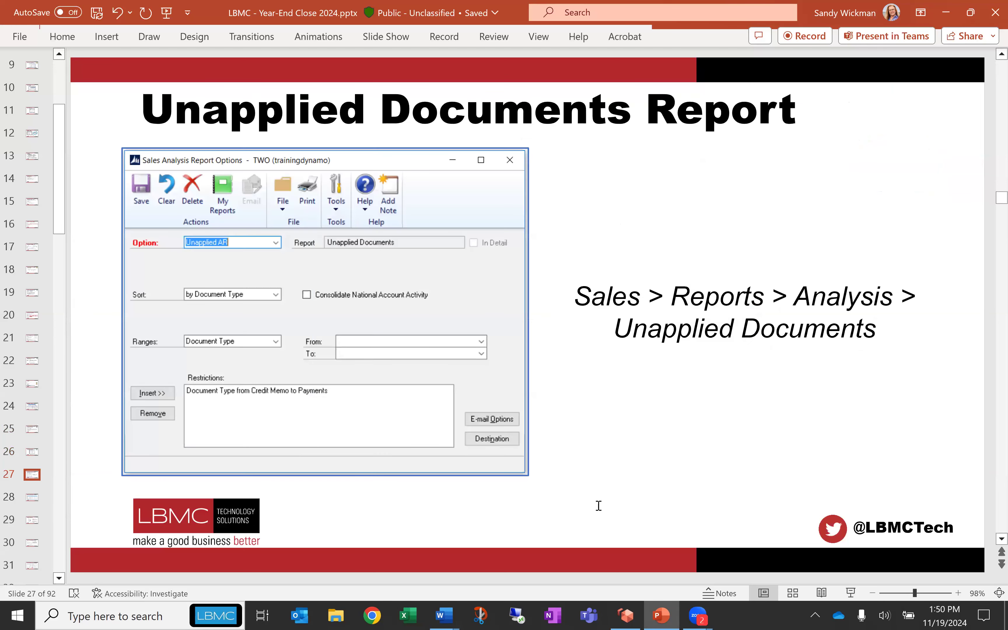
scroll(600, 509, "down", 1)
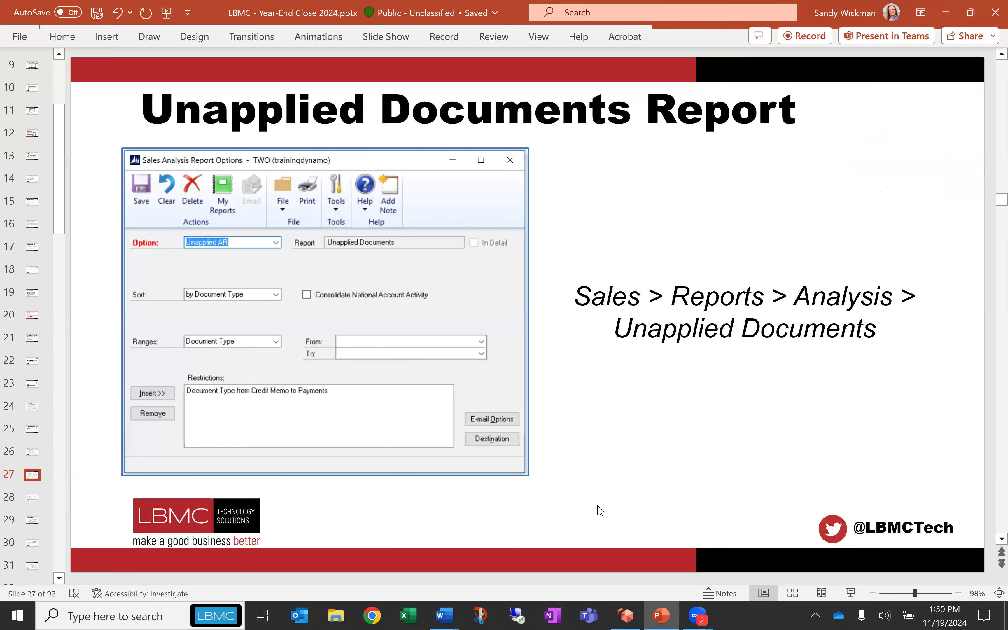
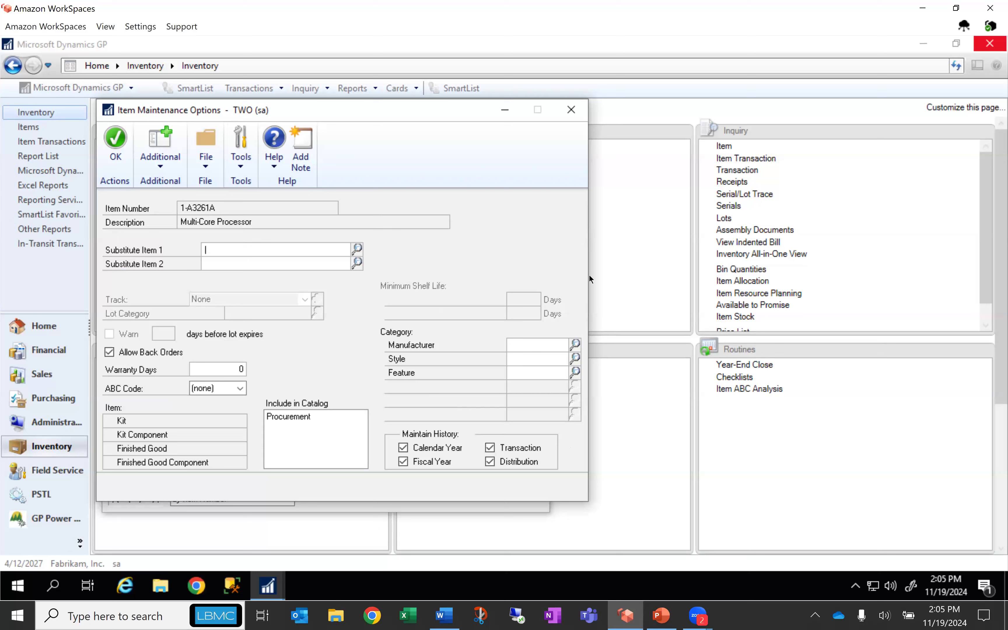
Close the item options, review the Maintain History settings of item class SERVERS-1, and close the item record
left_click(576, 111)
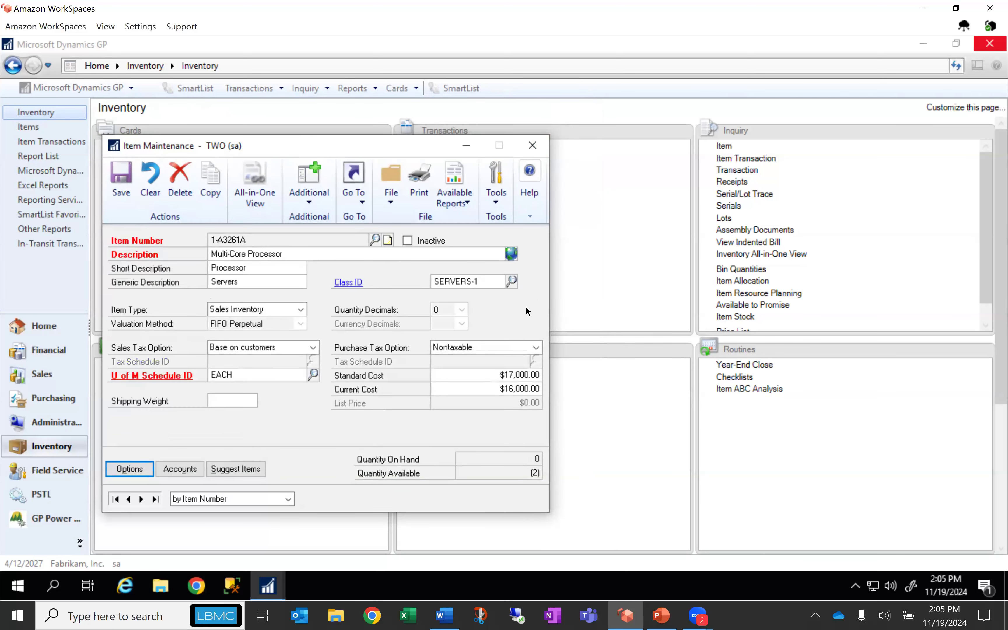
left_click(354, 283)
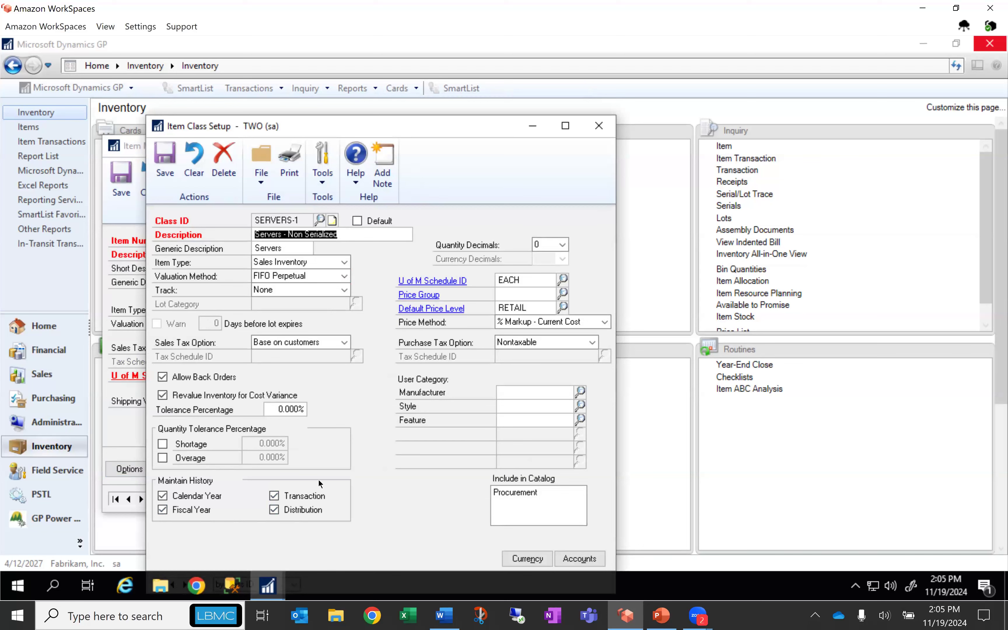
left_click(593, 131)
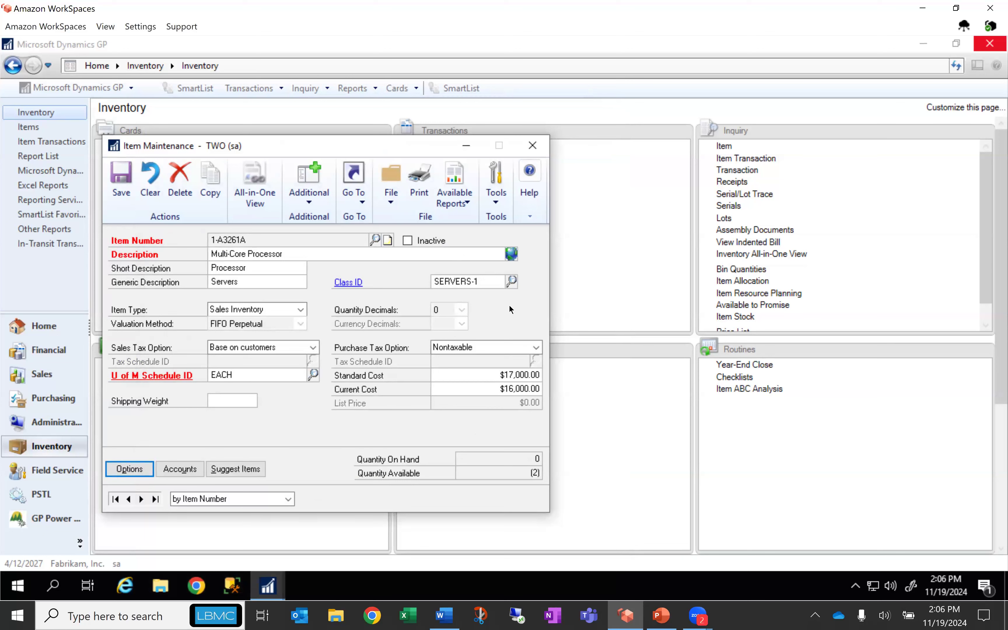
left_click(532, 147)
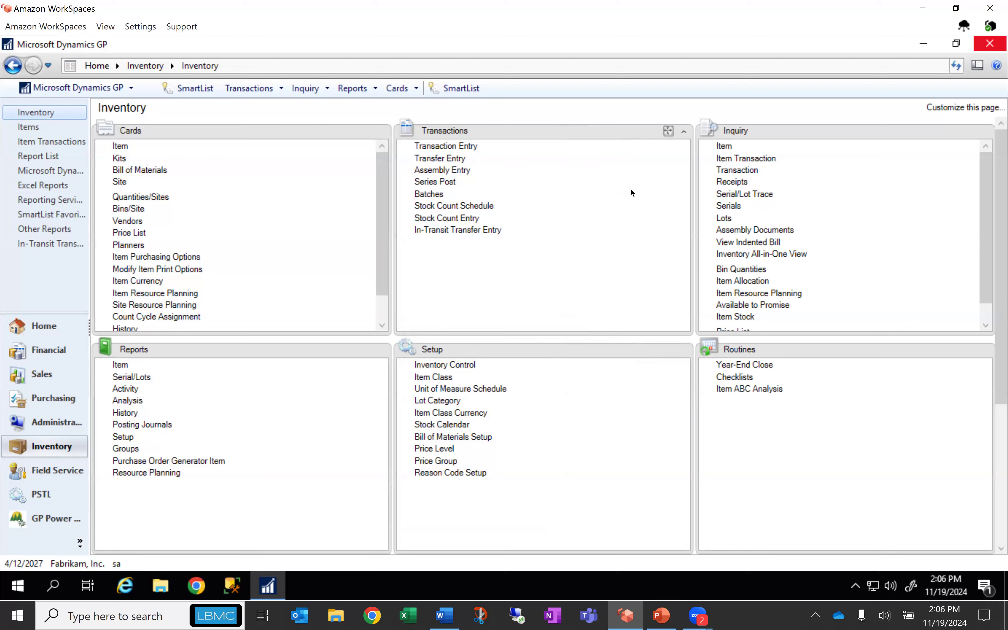
Open the inventory Year-End Close routine and review the Reconcile Inventory Quantities options, closing the reconcile window without processing
left_click(767, 366)
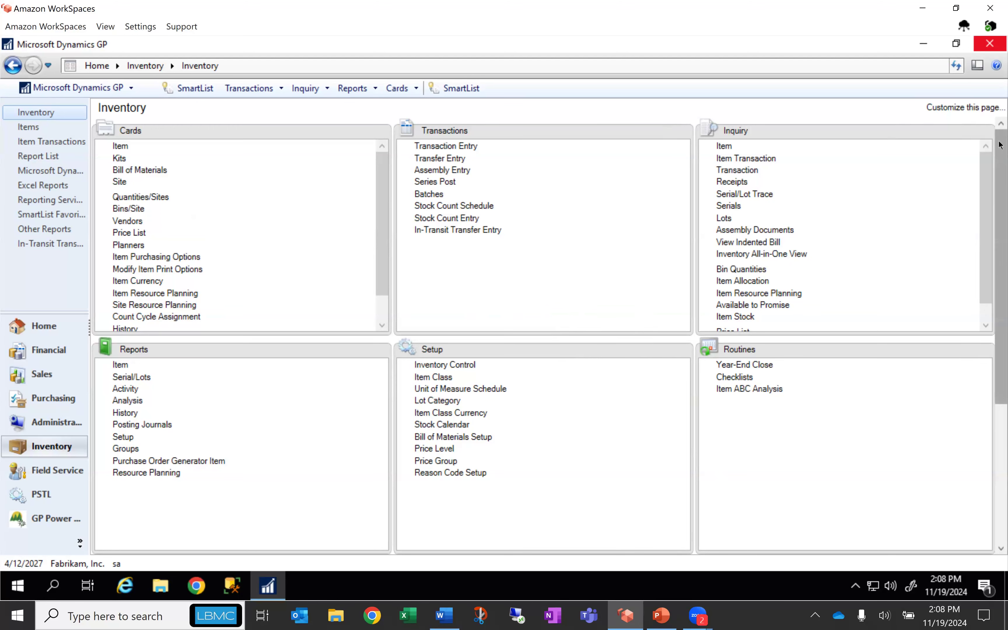
scroll(1000, 145, "down", 5)
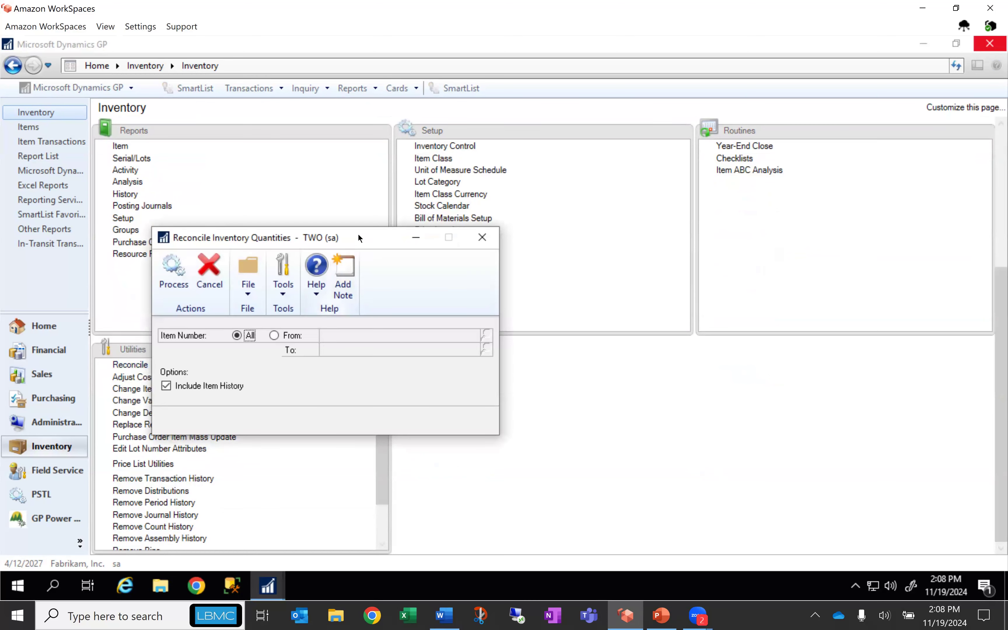
left_click_drag(358, 234, 428, 241)
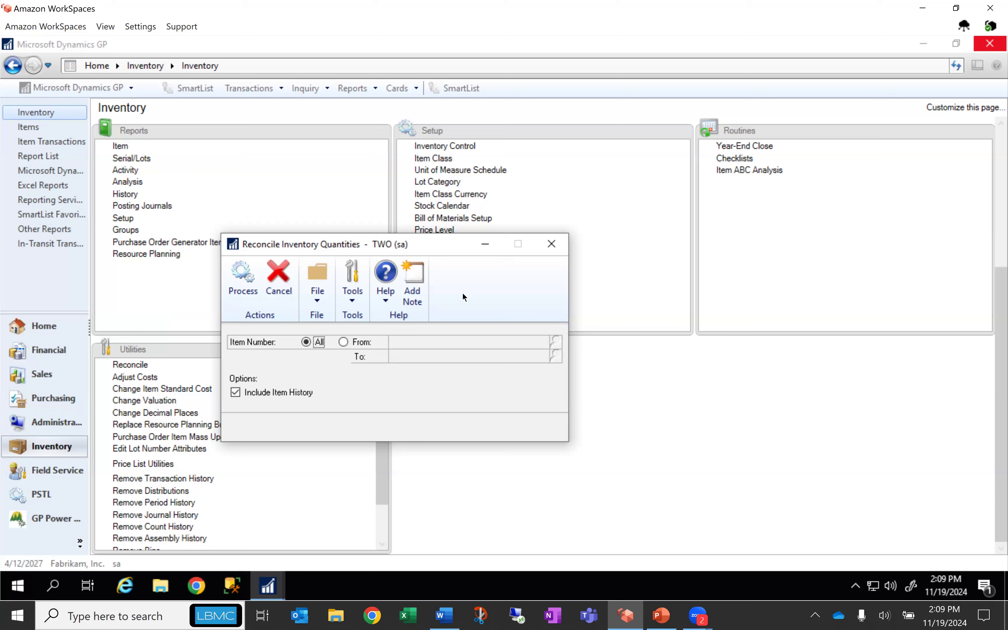
left_click(552, 244)
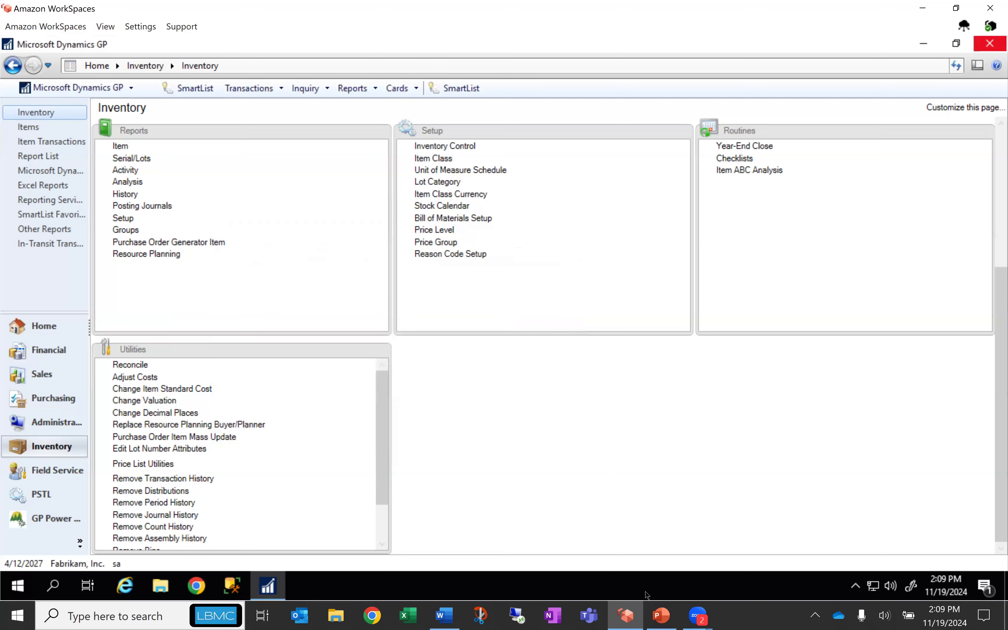
Switch to the PowerPoint presentation and advance from the Inventory Control checklist to the Fixed Assets Period-End Processing slide
left_click(663, 616)
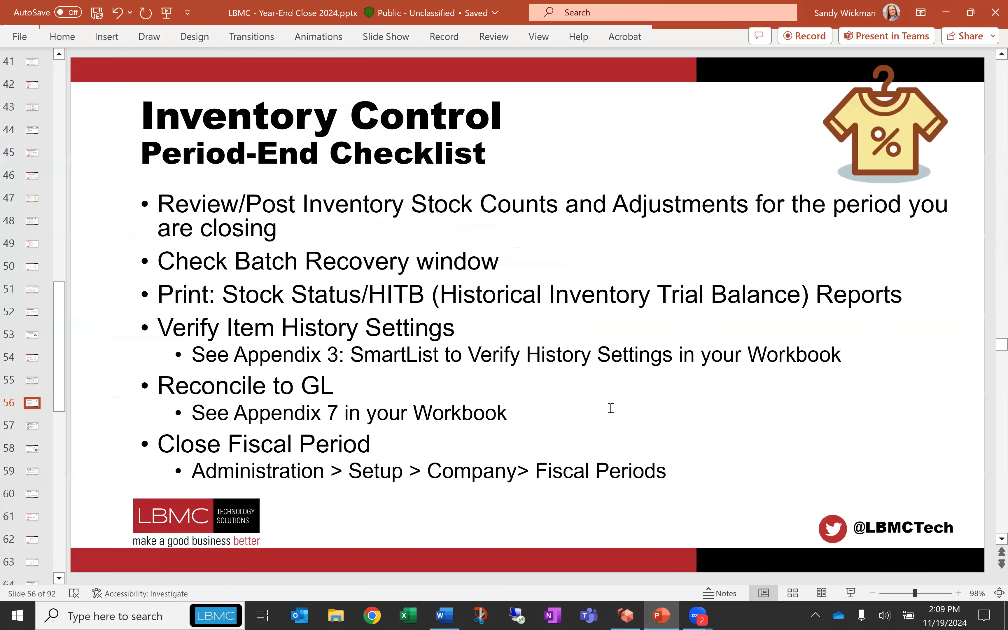
scroll(611, 408, "down", 5)
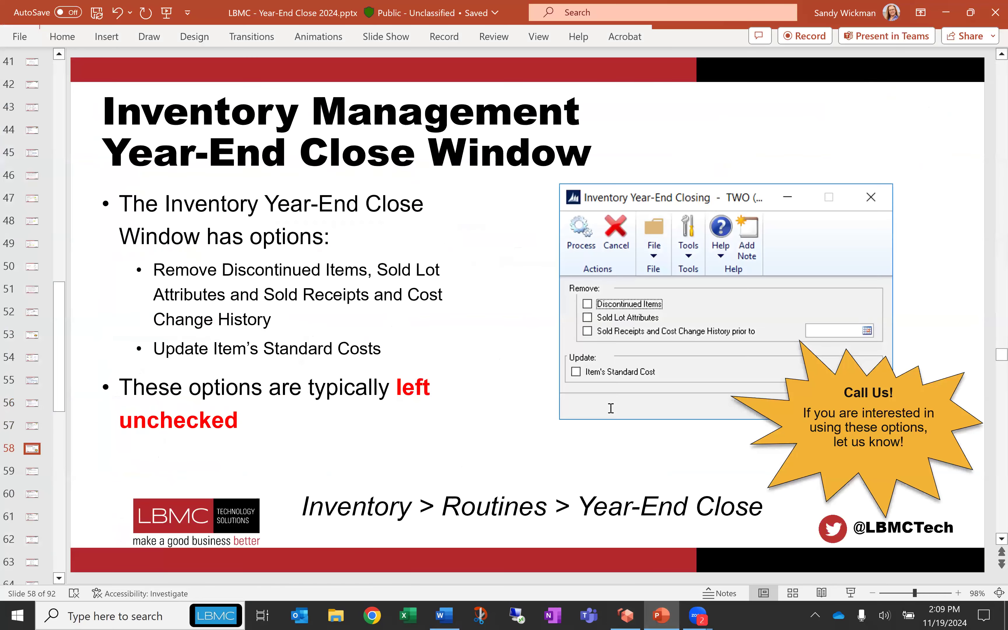
scroll(611, 408, "down", 2)
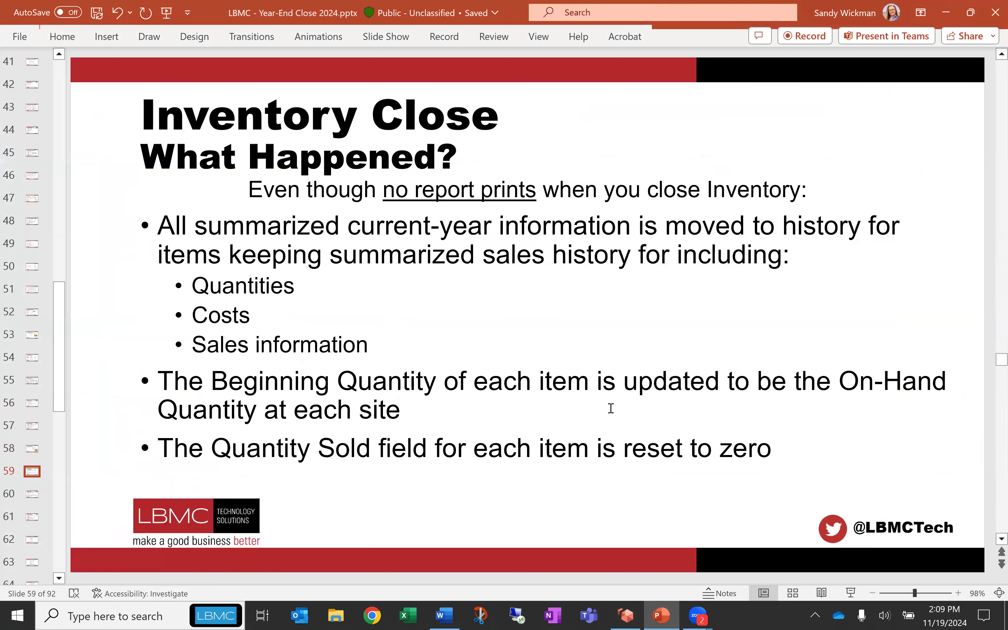
scroll(611, 408, "down", 2)
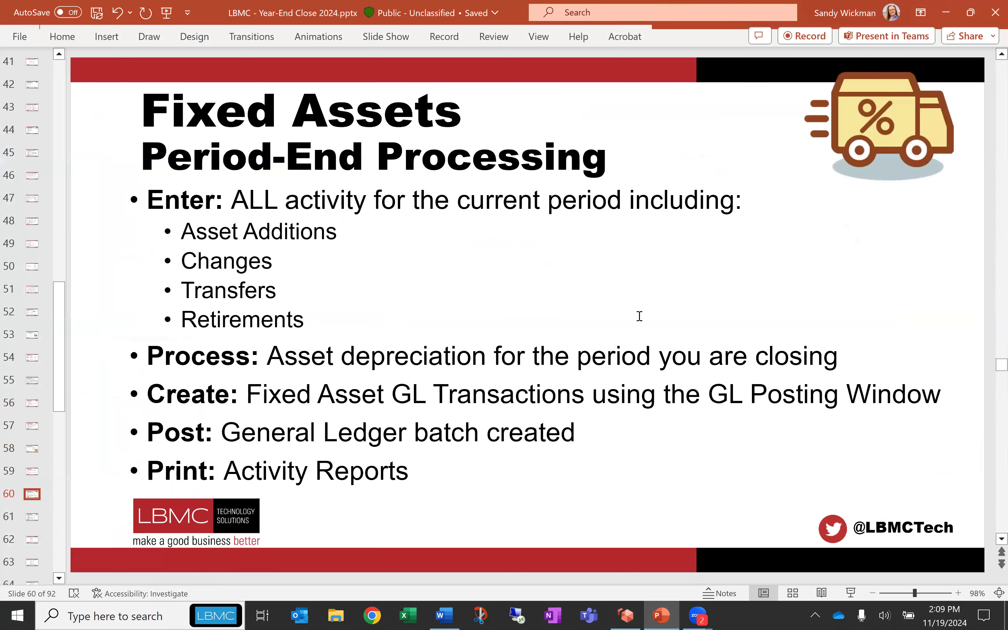